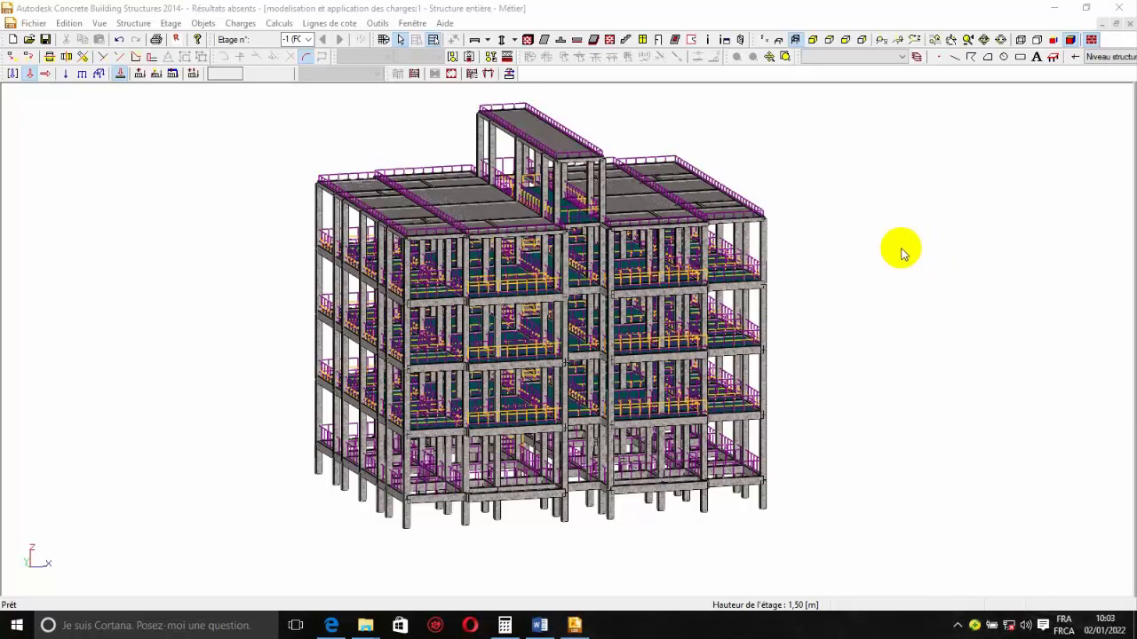
Step: Switch from the 3D structure to the 2D plan and display the RDC (+3.40m) storey
{"action": "scroll", "coordinate": [462, 208], "scroll_direction": "up", "scroll_amount": 4}
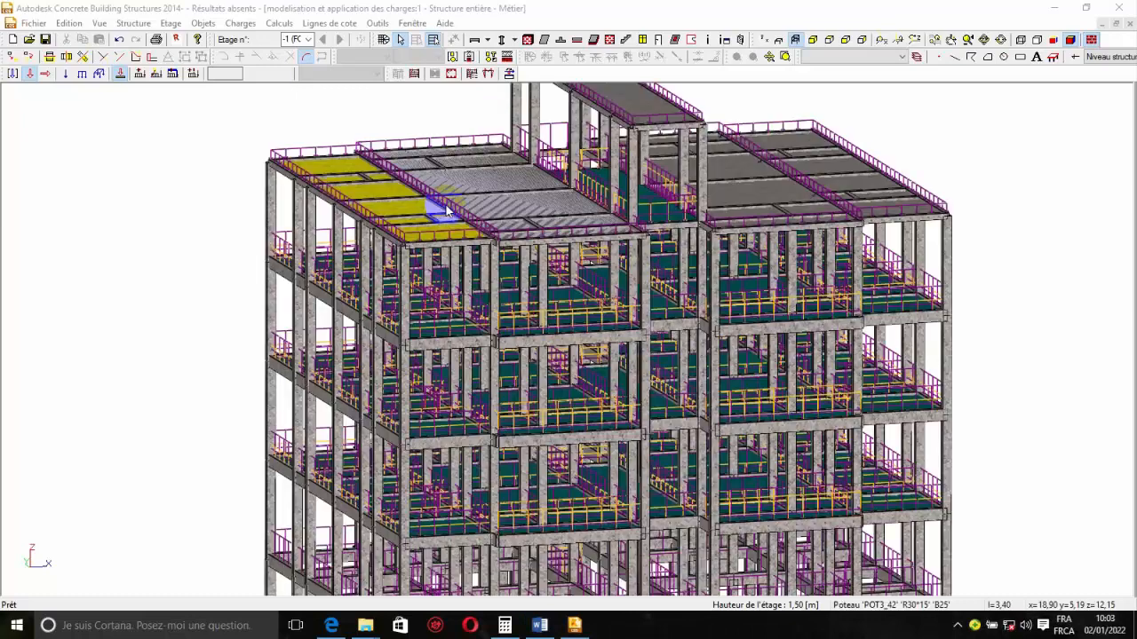
{"action": "scroll", "coordinate": [359, 276], "scroll_direction": "down", "scroll_amount": 5}
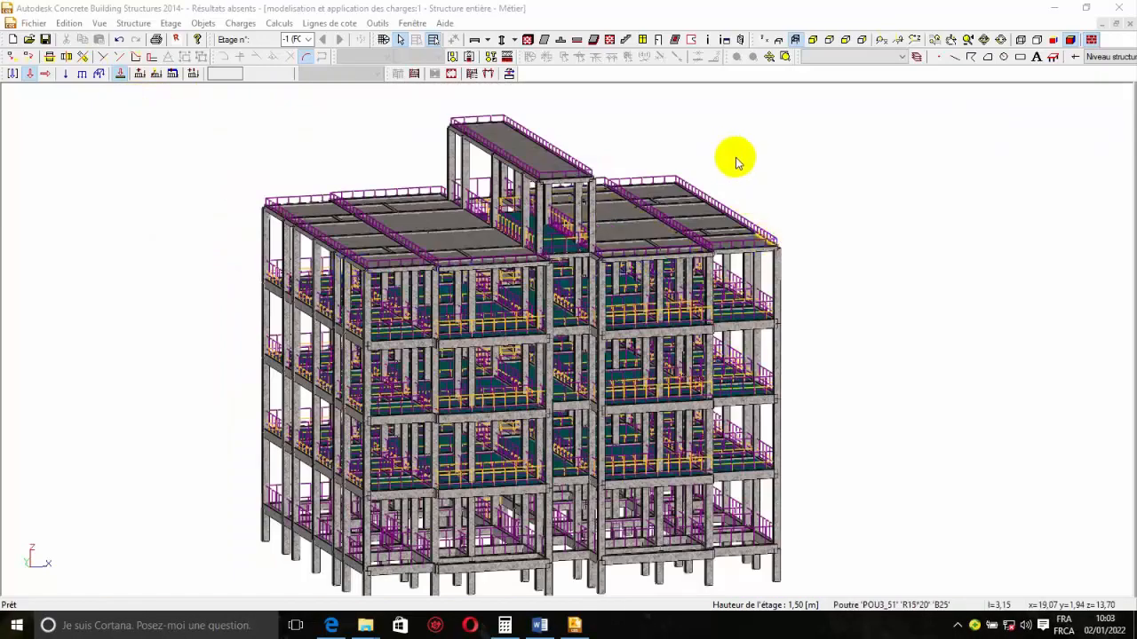
{"action": "left_click", "coordinate": [765, 40]}
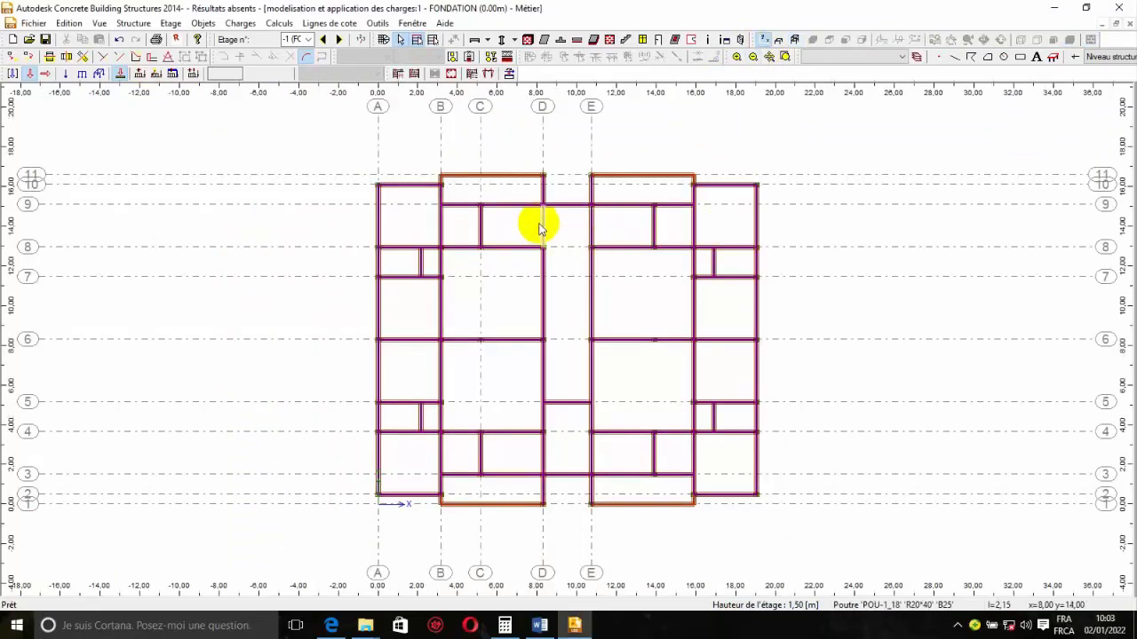
{"action": "left_click", "coordinate": [338, 40]}
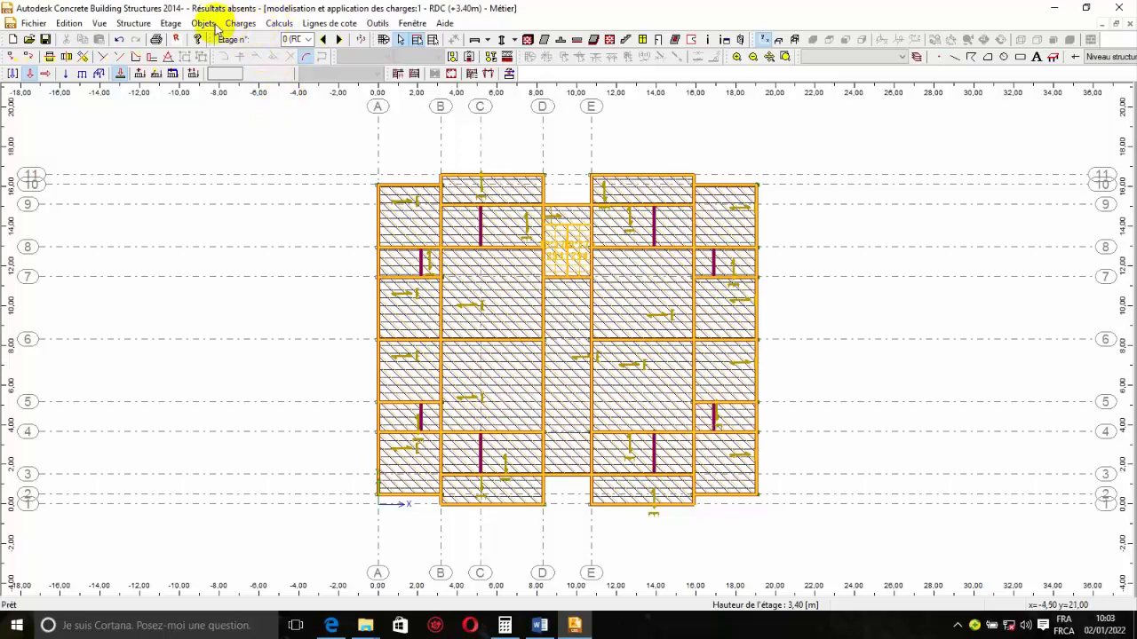
Step: Open the calculation settings for the entire structure and set the structure type to Par portiques in directions X and Y
{"action": "left_click", "coordinate": [276, 24]}
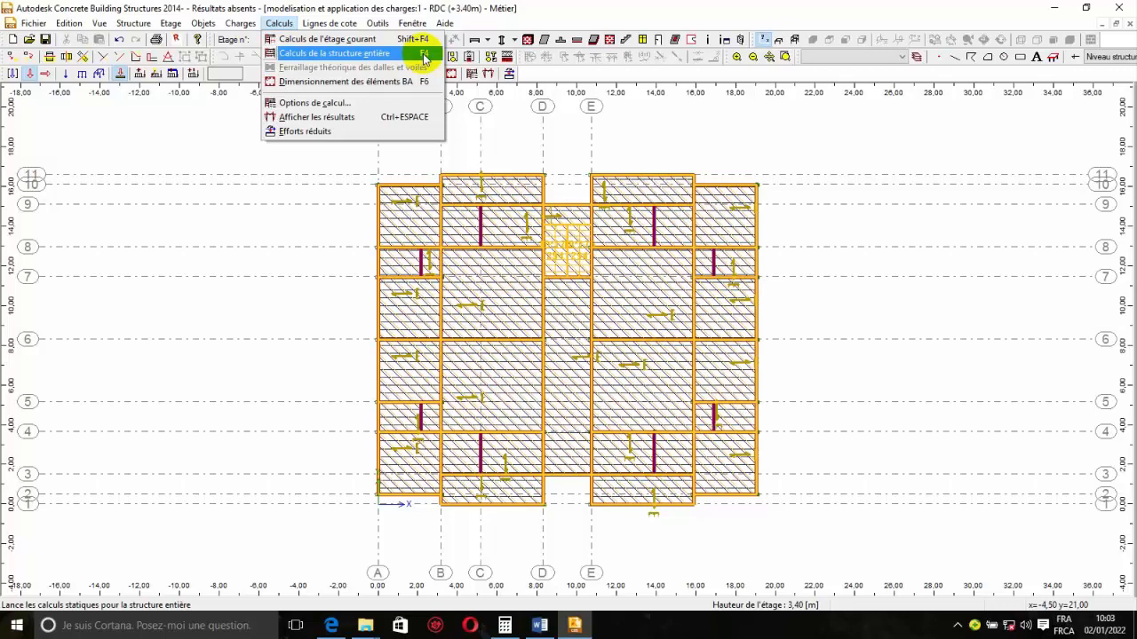
{"action": "left_click", "coordinate": [396, 54]}
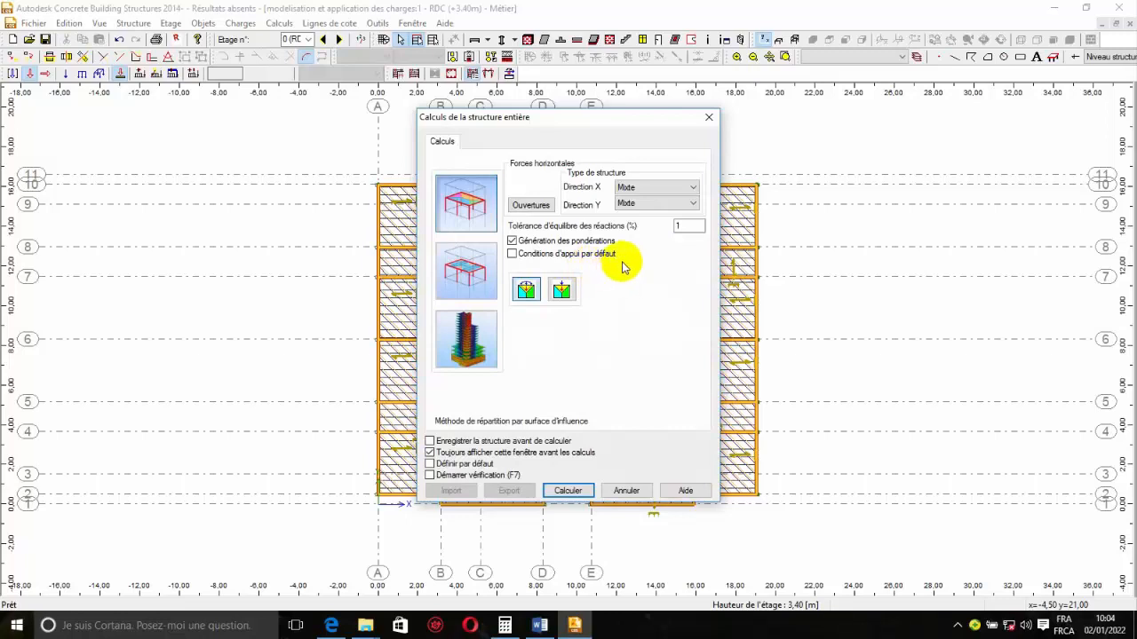
{"action": "left_click", "coordinate": [694, 189]}
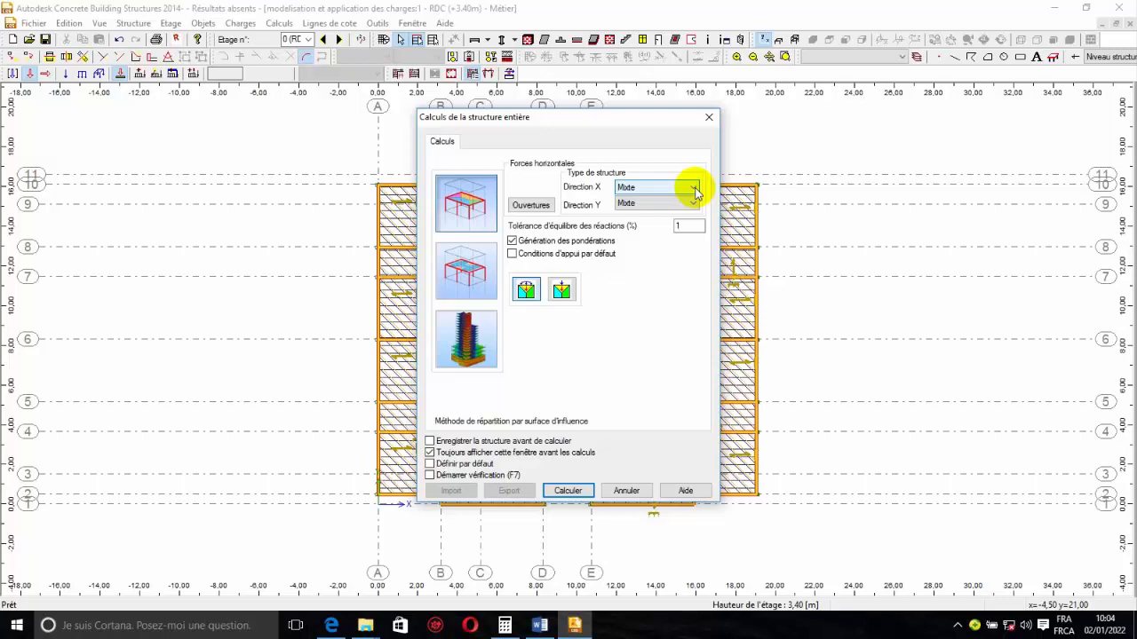
{"action": "left_click", "coordinate": [694, 190]}
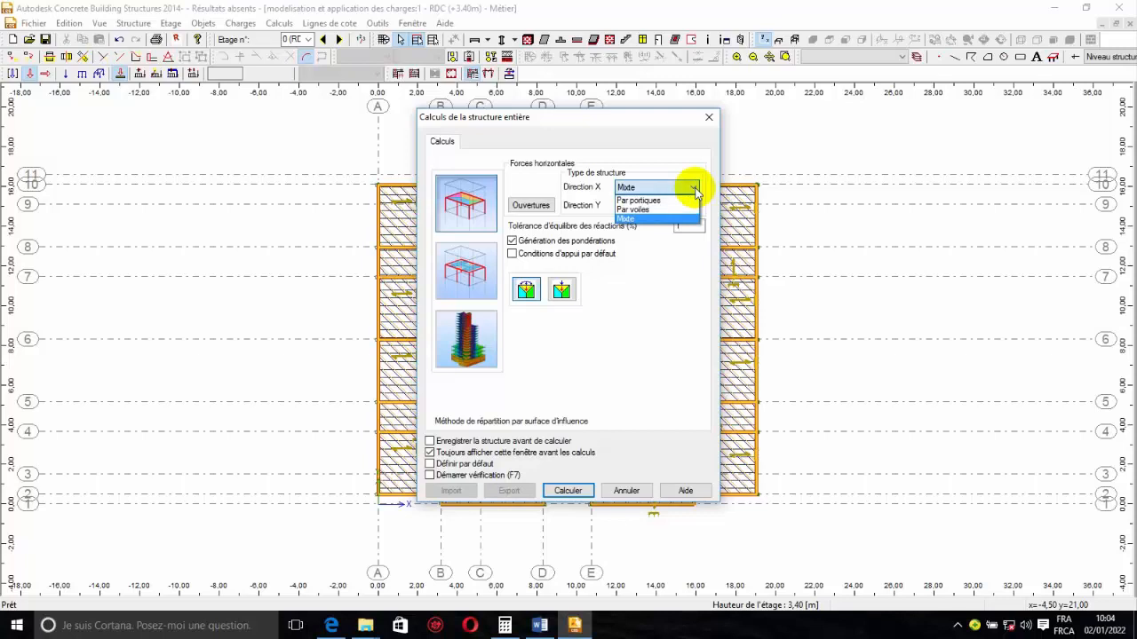
{"action": "left_click", "coordinate": [671, 204]}
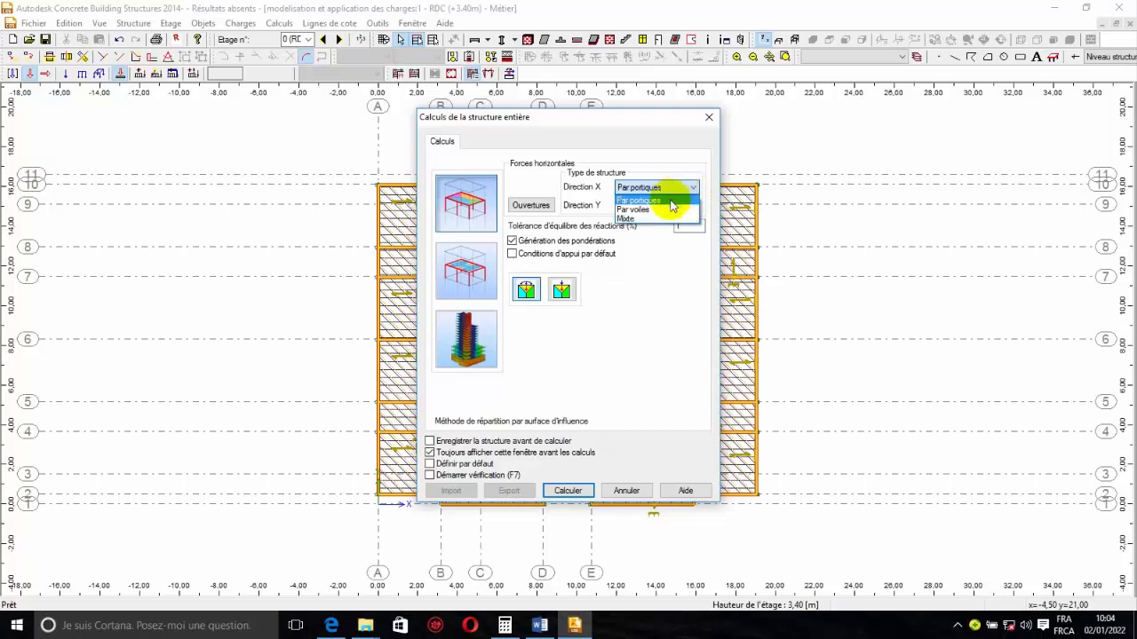
{"action": "left_click", "coordinate": [686, 204]}
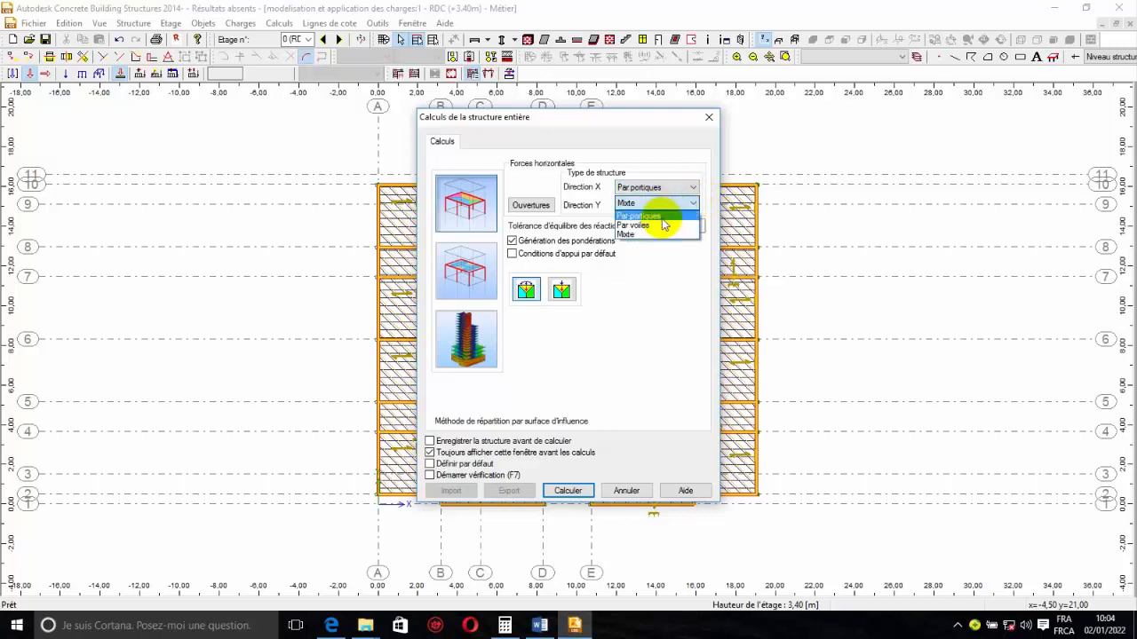
{"action": "left_click", "coordinate": [662, 217]}
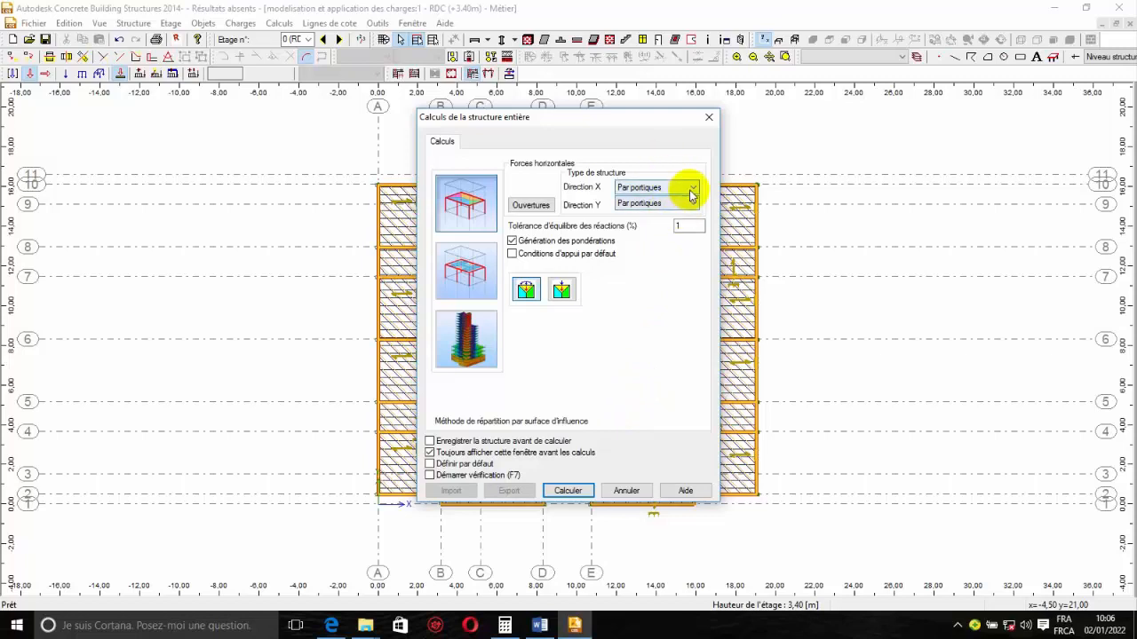
{"action": "left_click", "coordinate": [691, 195]}
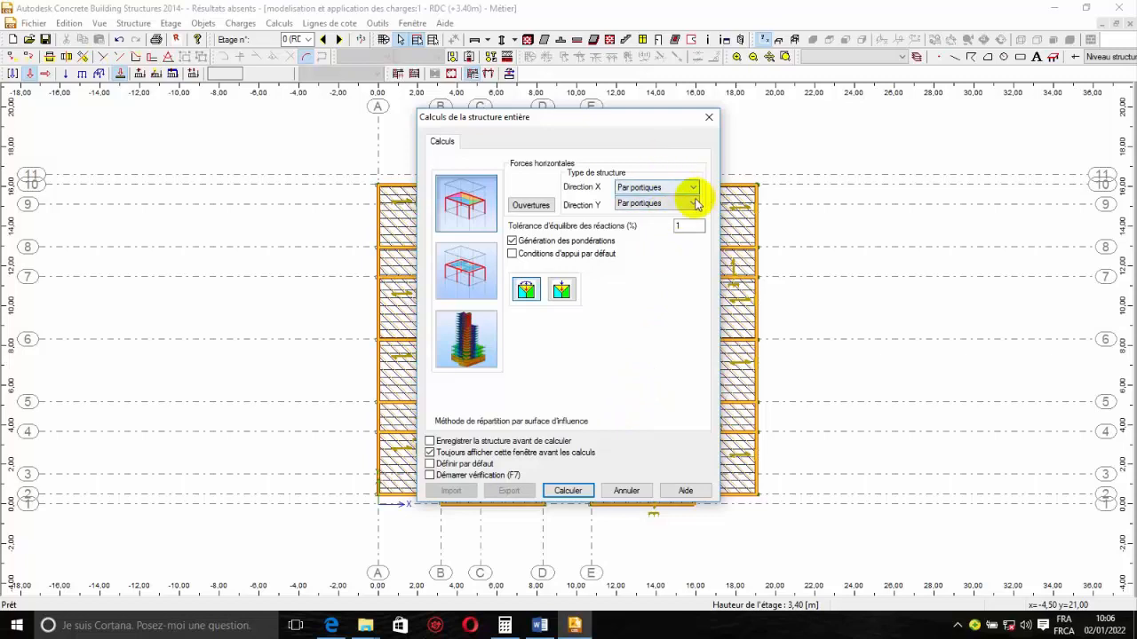
{"action": "left_click", "coordinate": [675, 204]}
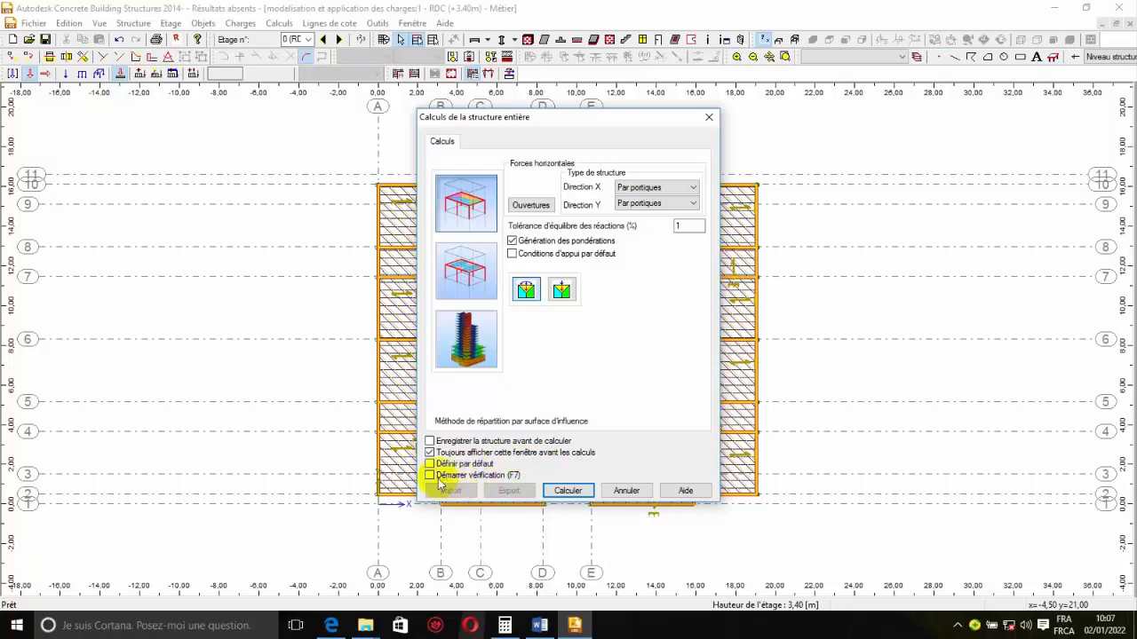
Step: Run the calculation of the entire structure and open the display of its results
{"action": "left_click", "coordinate": [561, 487]}
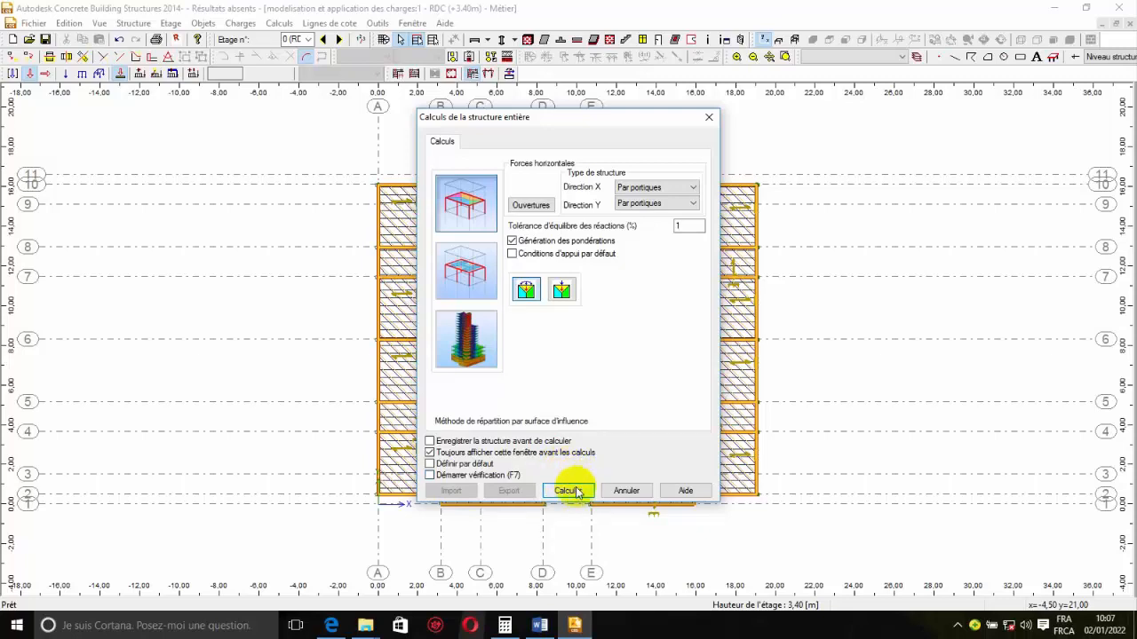
{"action": "left_click", "coordinate": [573, 491]}
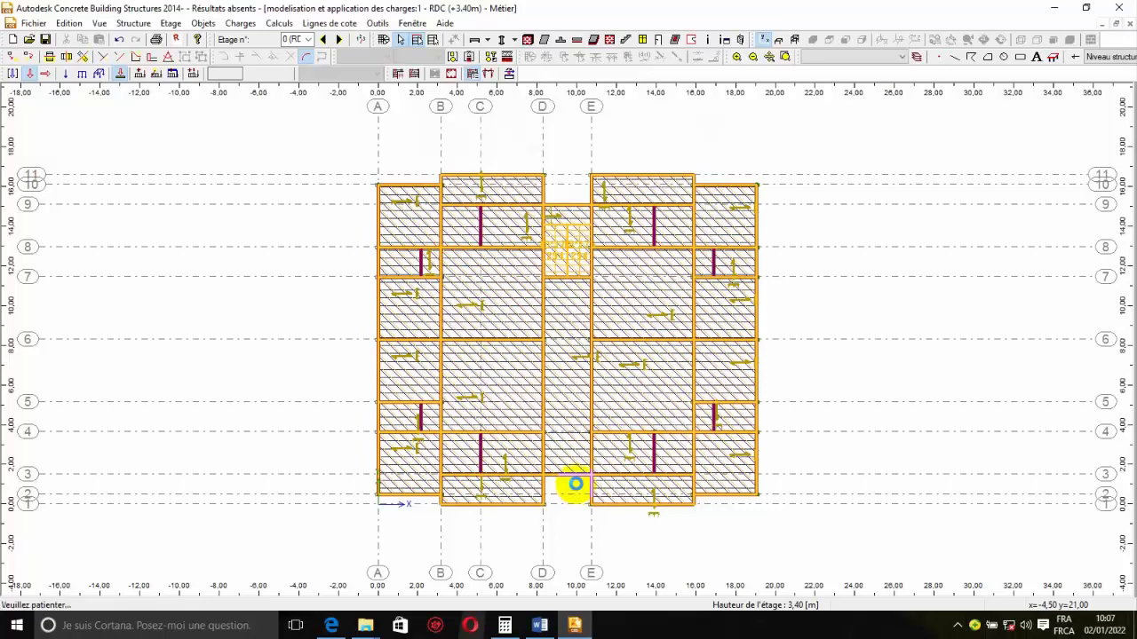
{"action": "left_click", "coordinate": [957, 626]}
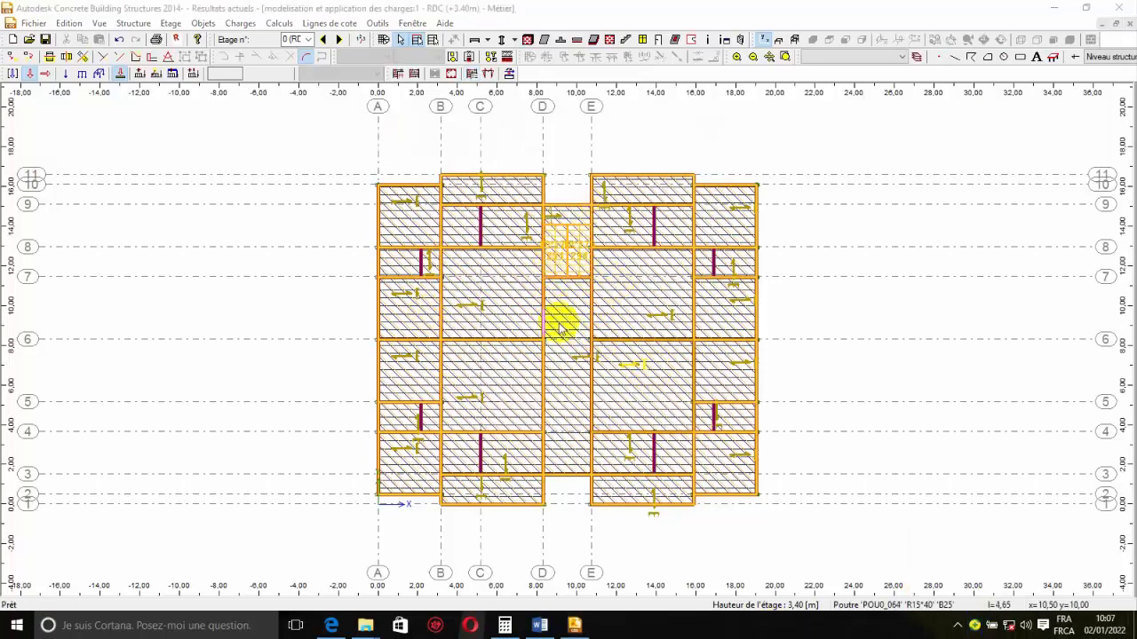
{"action": "left_click", "coordinate": [319, 147]}
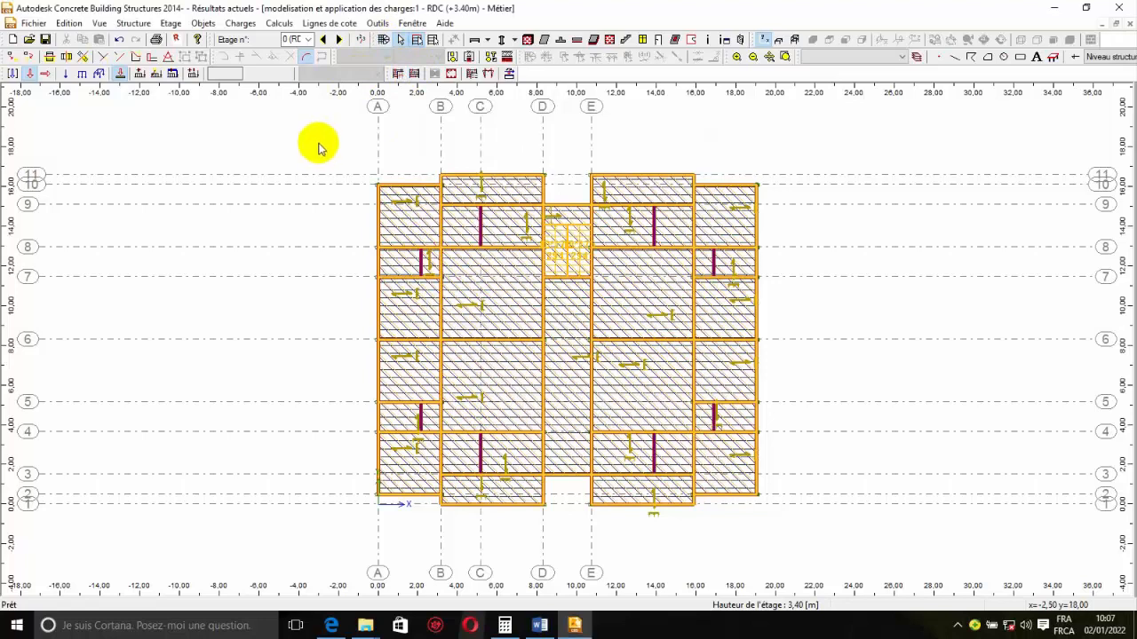
{"action": "left_click", "coordinate": [278, 24]}
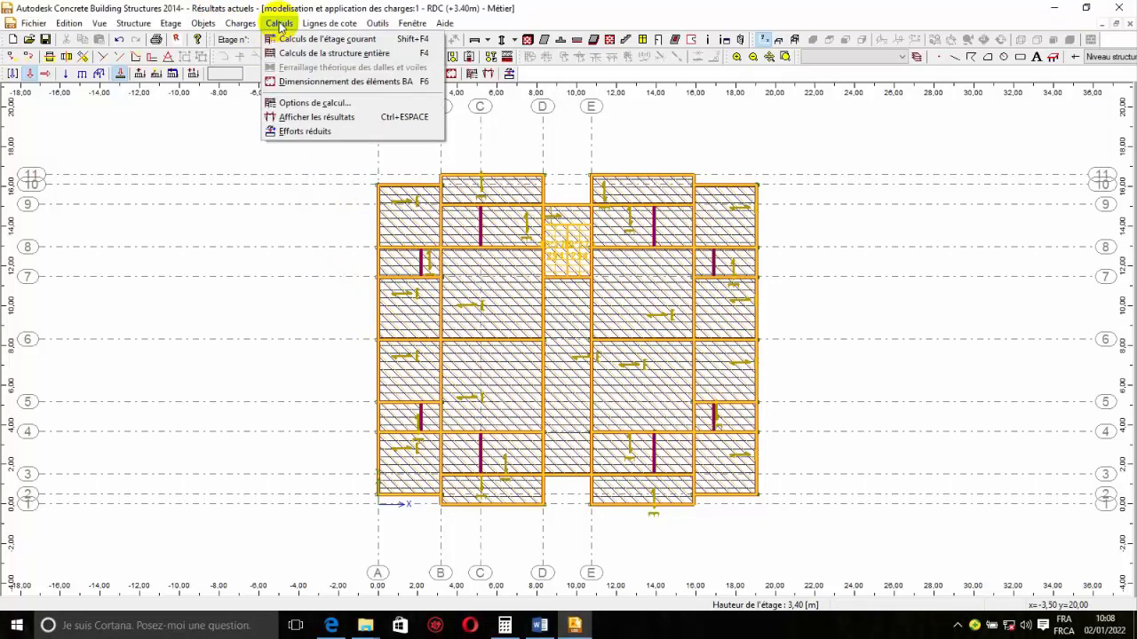
{"action": "left_click", "coordinate": [316, 117]}
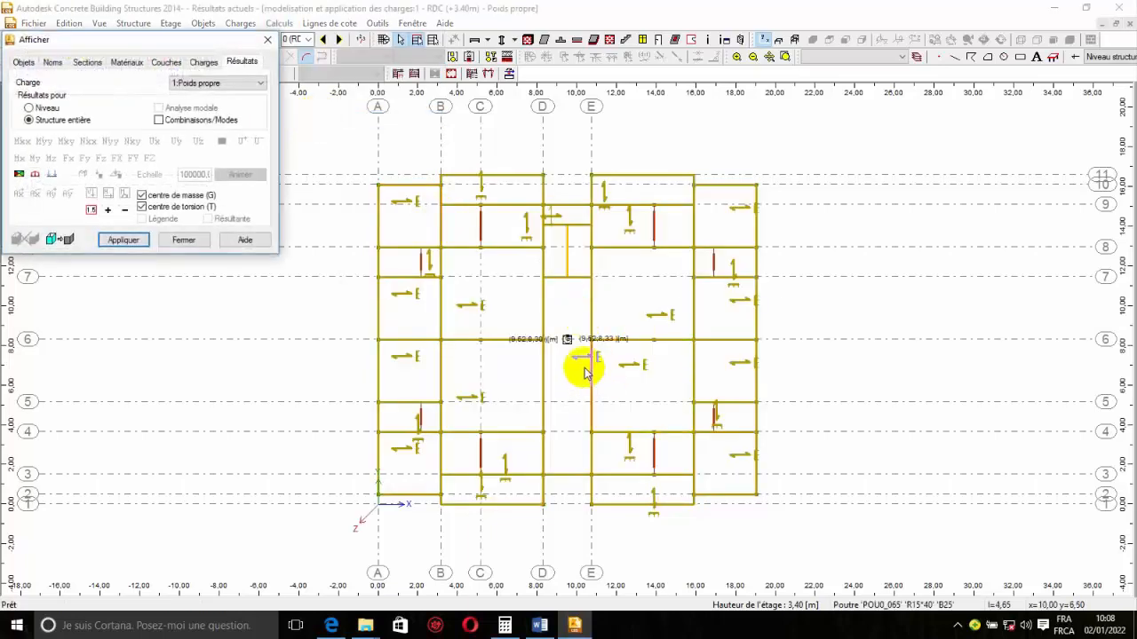
Step: Examine the coordinates and relative positions of the centre of mass (G) and centre of torsion (T) near axis 6 on the RDC plan
{"action": "scroll", "coordinate": [559, 345], "scroll_direction": "up", "scroll_amount": 5}
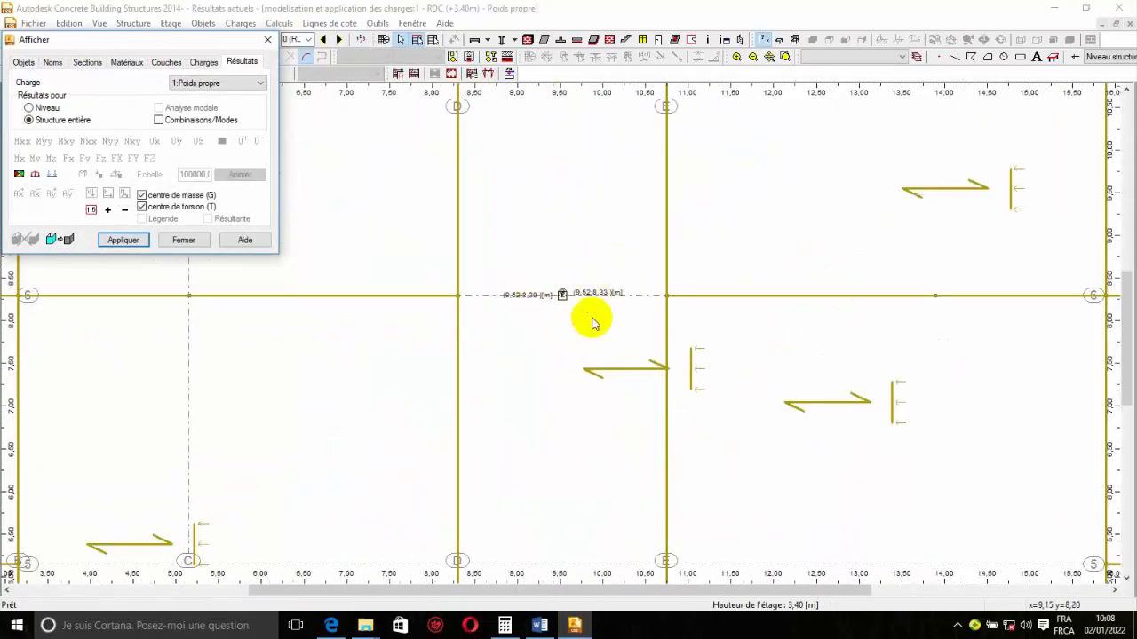
{"action": "scroll", "coordinate": [582, 348], "scroll_direction": "down", "scroll_amount": 5}
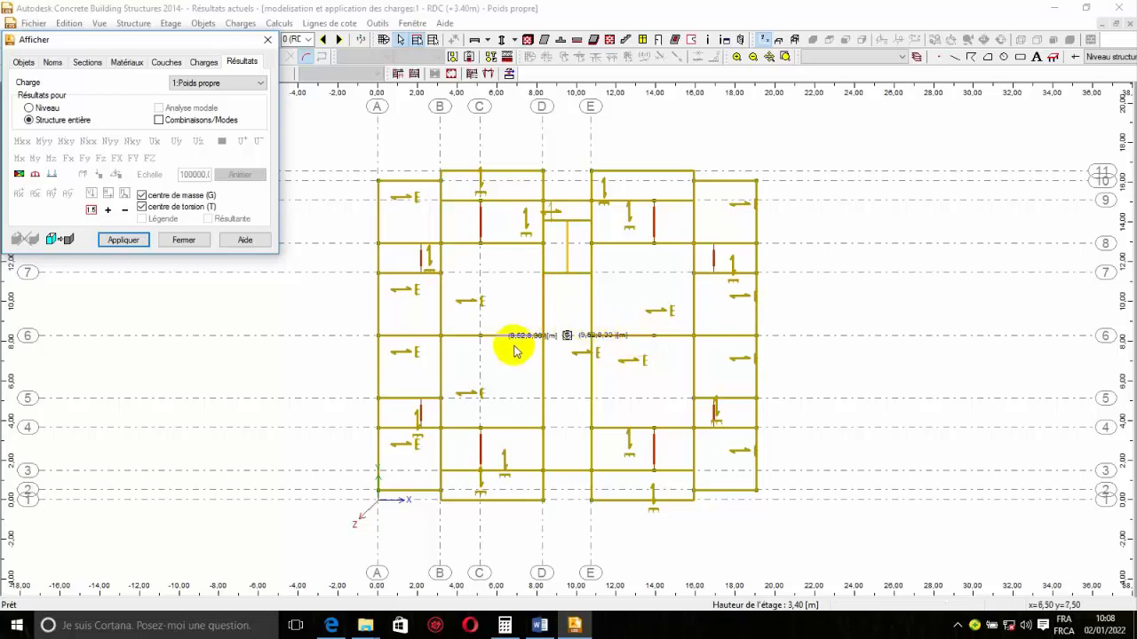
{"action": "scroll", "coordinate": [565, 346], "scroll_direction": "up", "scroll_amount": 3}
{"action": "scroll", "coordinate": [563, 345], "scroll_direction": "up", "scroll_amount": 5}
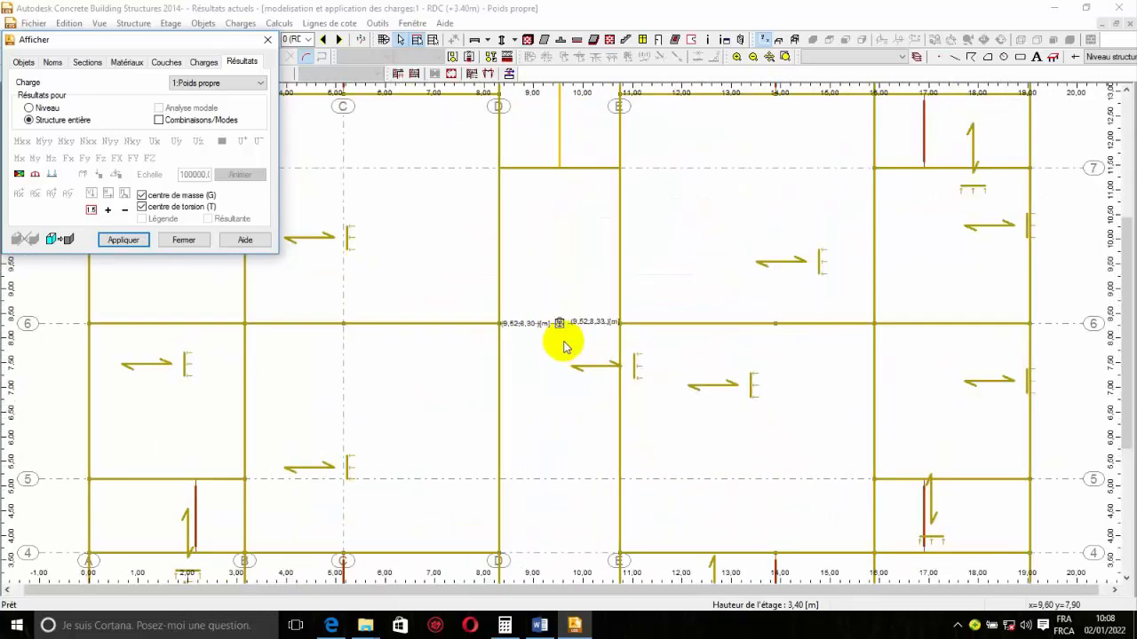
{"action": "scroll", "coordinate": [552, 327], "scroll_direction": "up", "scroll_amount": 3}
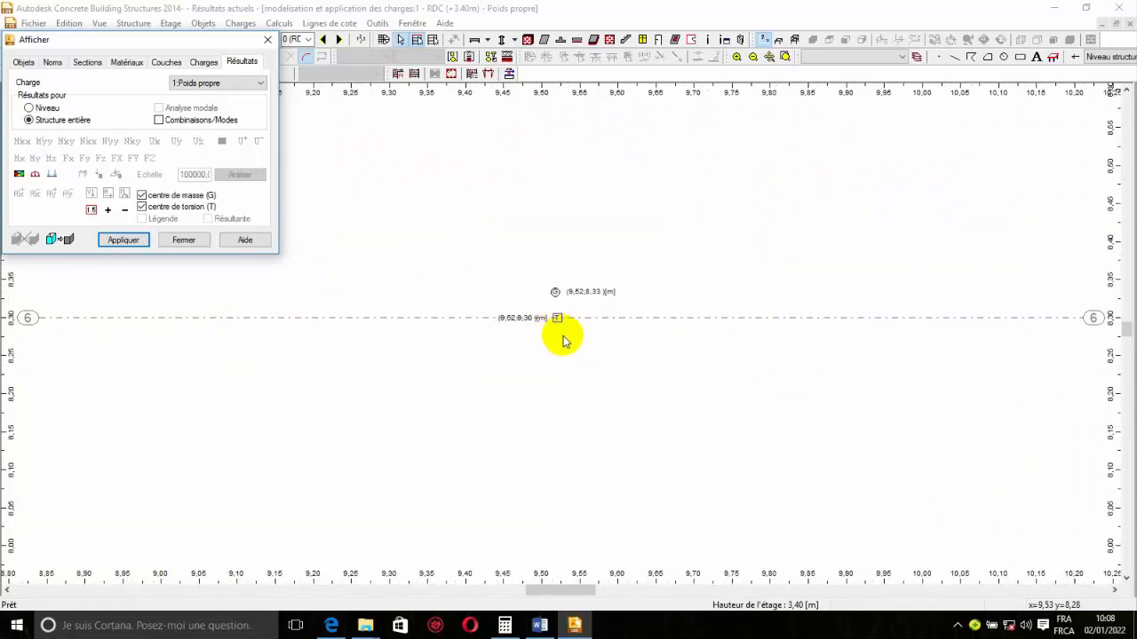
{"action": "scroll", "coordinate": [577, 300], "scroll_direction": "up", "scroll_amount": 2}
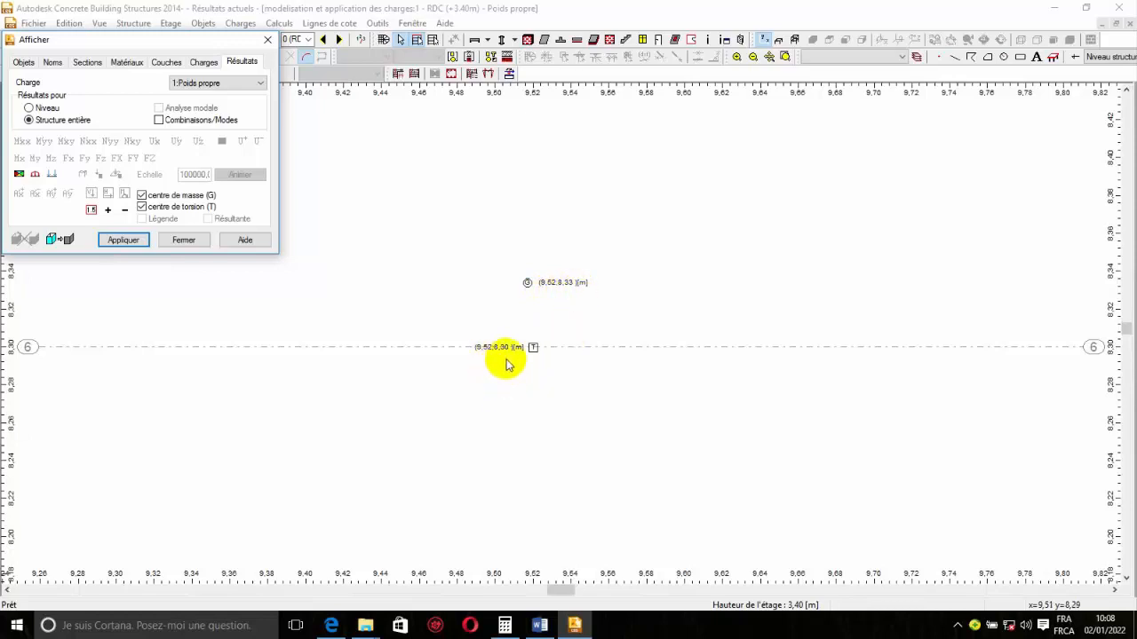
{"action": "scroll", "coordinate": [595, 309], "scroll_direction": "down", "scroll_amount": 2}
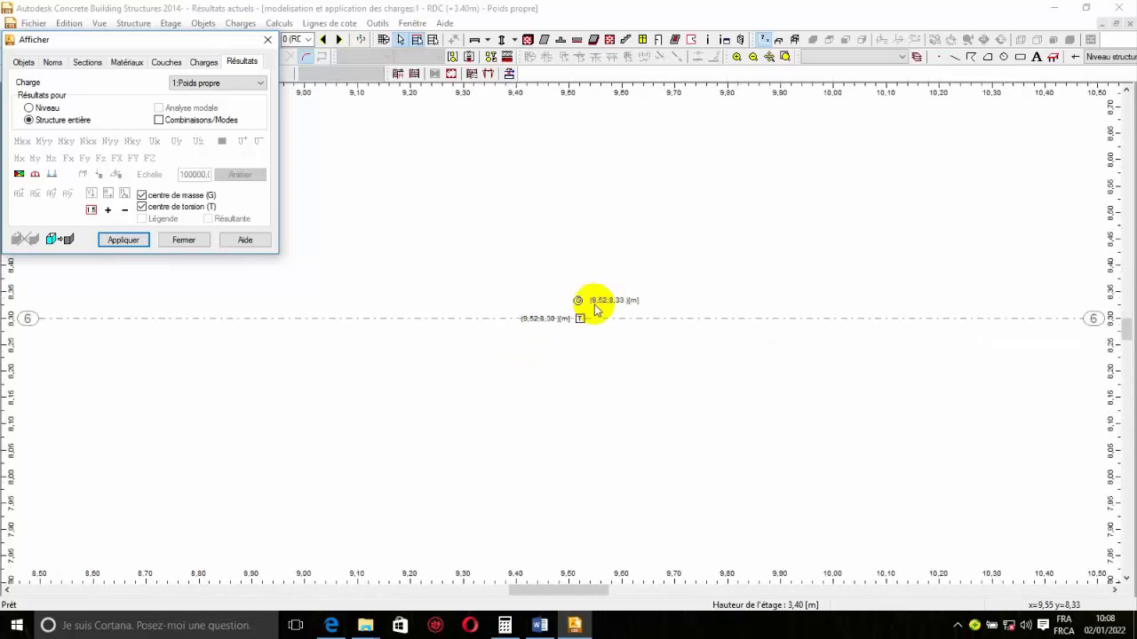
{"action": "scroll", "coordinate": [595, 309], "scroll_direction": "up", "scroll_amount": 2}
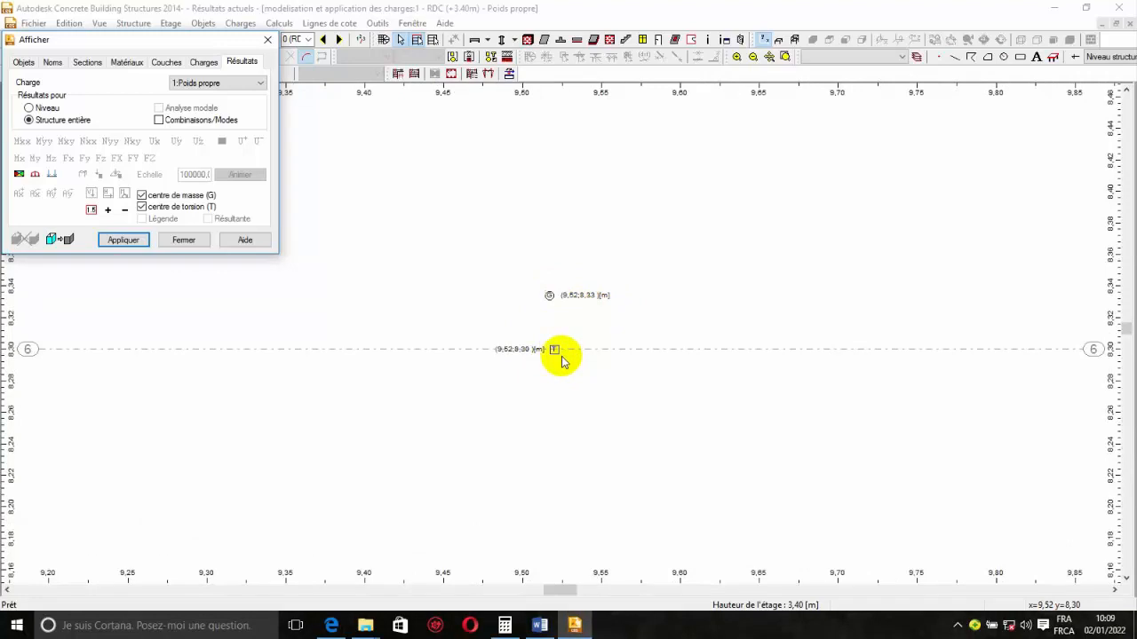
{"action": "scroll", "coordinate": [561, 359], "scroll_direction": "down", "scroll_amount": 3}
{"action": "scroll", "coordinate": [591, 357], "scroll_direction": "down", "scroll_amount": 2}
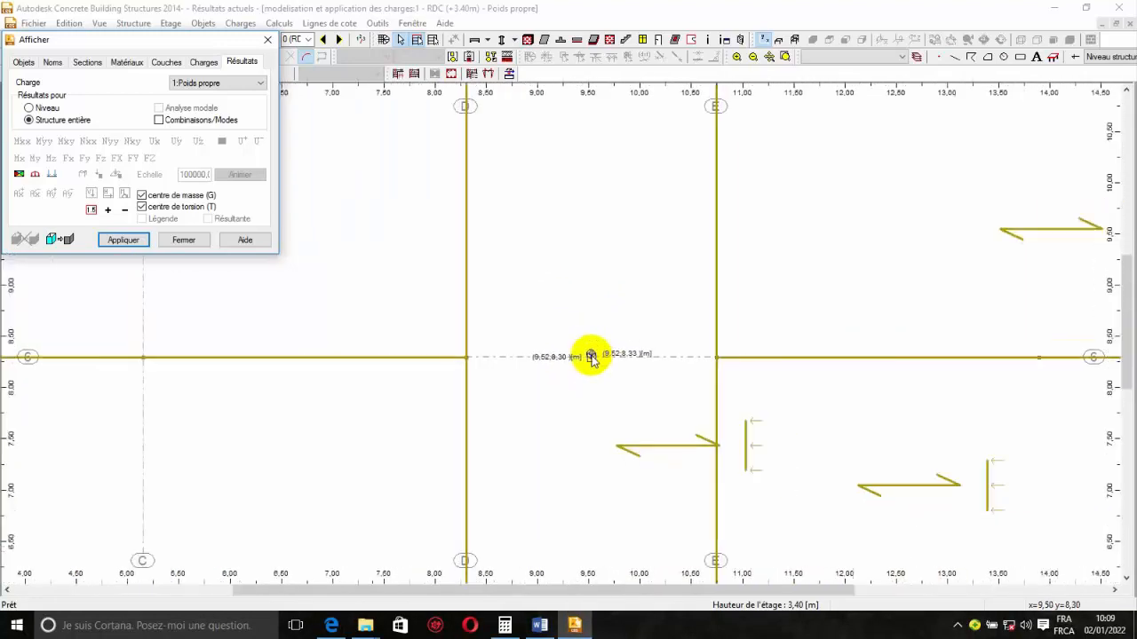
{"action": "scroll", "coordinate": [587, 384], "scroll_direction": "up", "scroll_amount": 3}
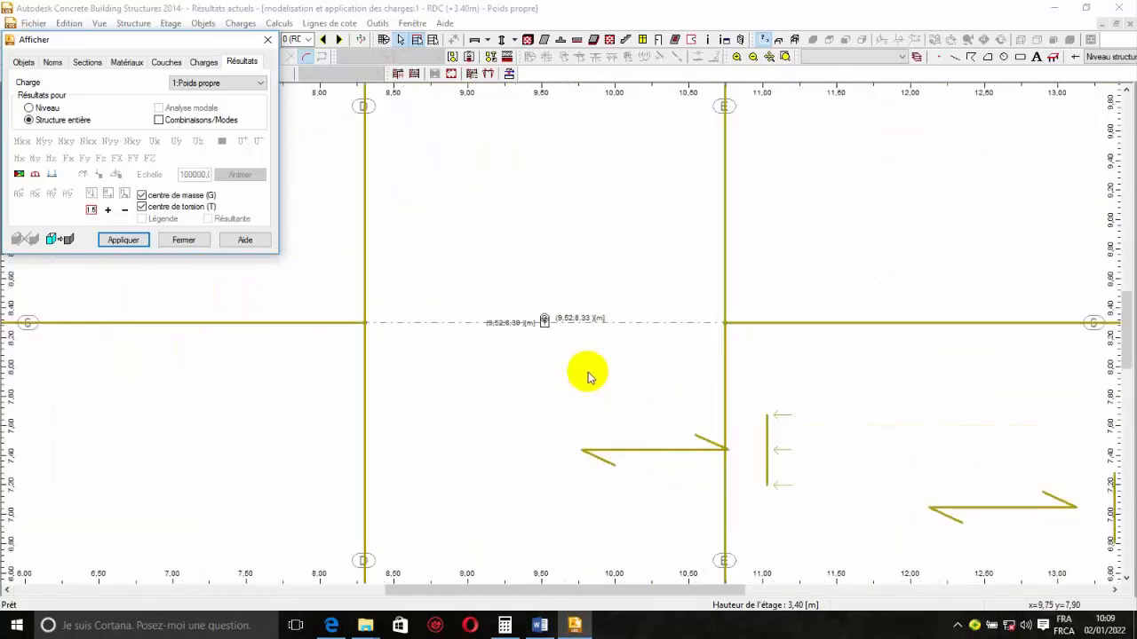
{"action": "scroll", "coordinate": [588, 377], "scroll_direction": "up", "scroll_amount": 1}
{"action": "scroll", "coordinate": [586, 373], "scroll_direction": "down", "scroll_amount": 5}
{"action": "scroll", "coordinate": [579, 364], "scroll_direction": "up", "scroll_amount": 9}
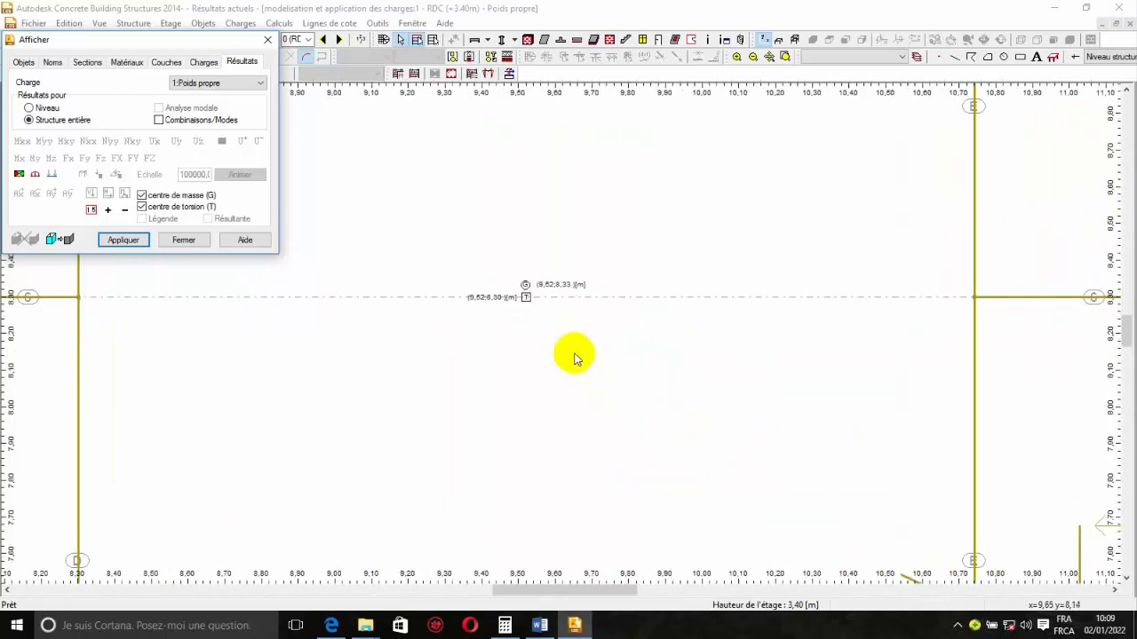
{"action": "scroll", "coordinate": [574, 357], "scroll_direction": "down", "scroll_amount": 3}
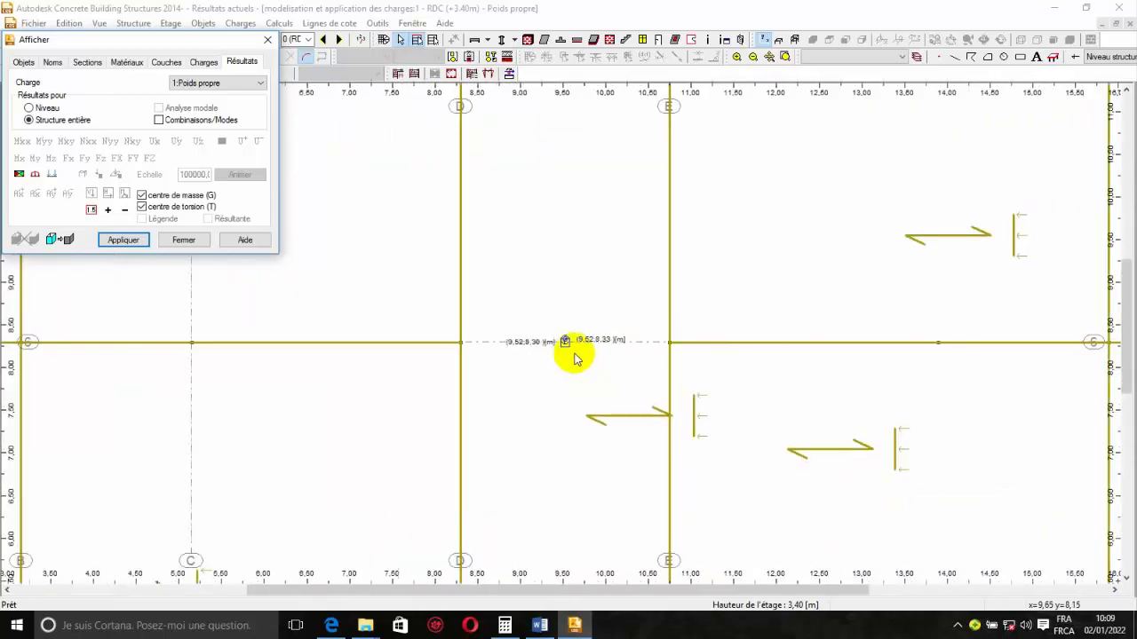
{"action": "scroll", "coordinate": [574, 358], "scroll_direction": "down", "scroll_amount": 2}
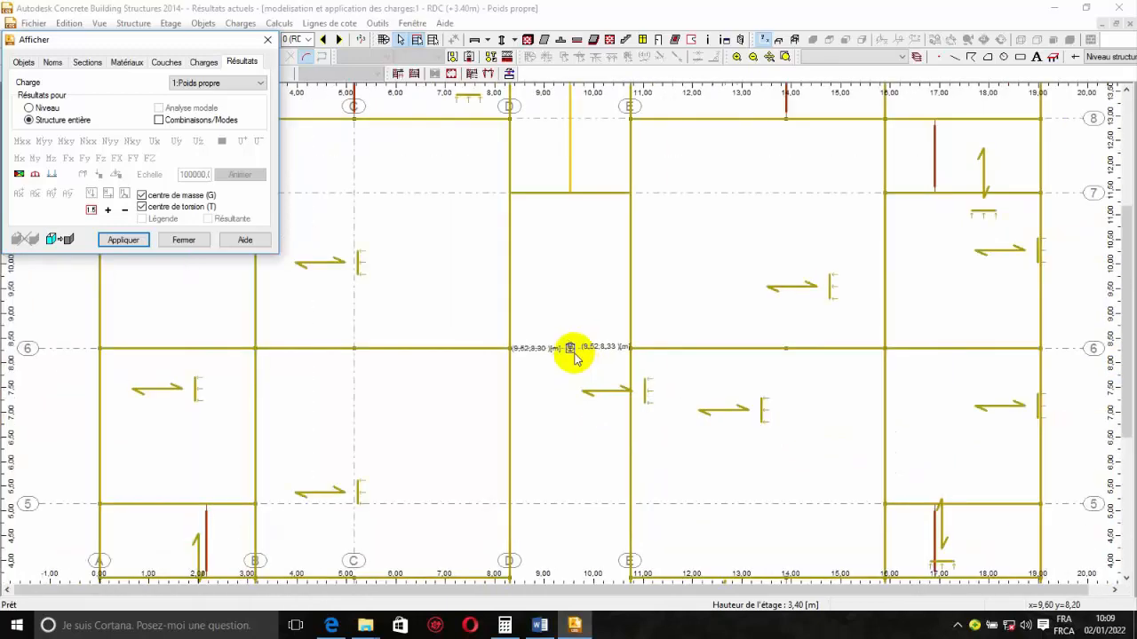
{"action": "scroll", "coordinate": [574, 358], "scroll_direction": "down", "scroll_amount": 3}
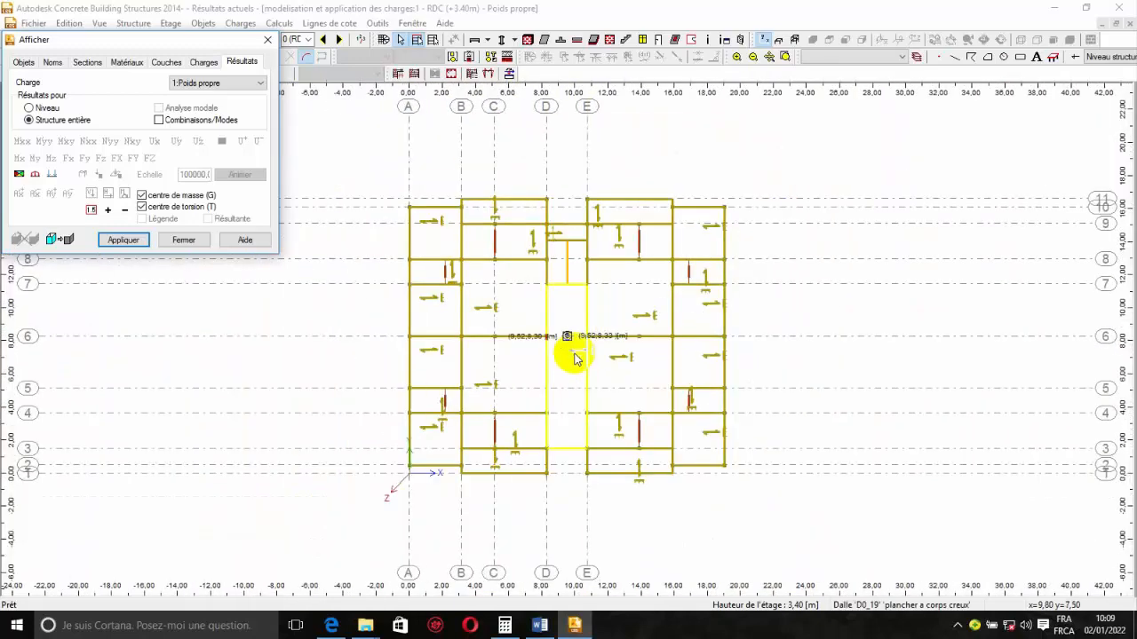
{"action": "scroll", "coordinate": [565, 340], "scroll_direction": "up", "scroll_amount": 3}
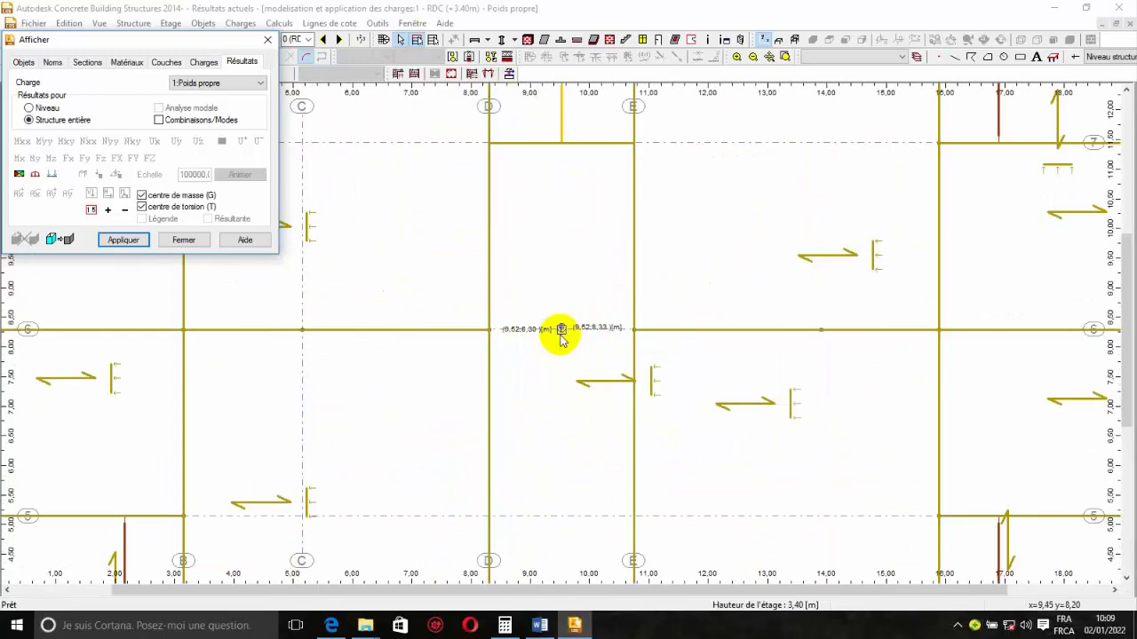
{"action": "scroll", "coordinate": [561, 340], "scroll_direction": "down", "scroll_amount": 2}
{"action": "scroll", "coordinate": [559, 337], "scroll_direction": "up", "scroll_amount": 8}
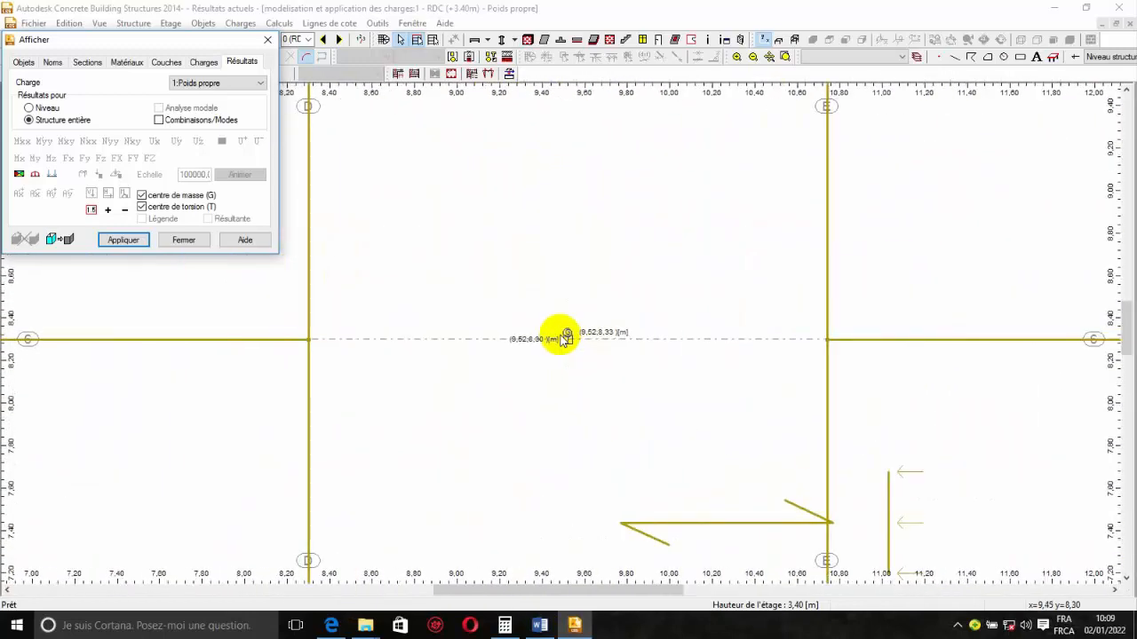
{"action": "scroll", "coordinate": [593, 336], "scroll_direction": "down", "scroll_amount": 6}
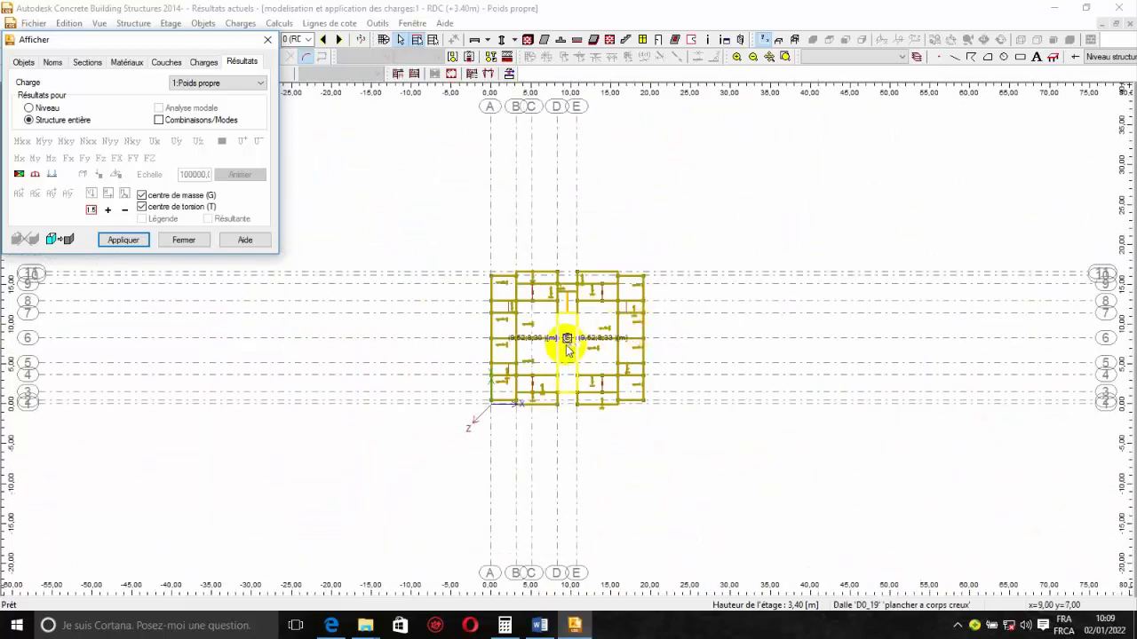
Step: Display the coloured load distribution zones of the slabs on the RDC (+3.40m) plan
{"action": "scroll", "coordinate": [567, 348], "scroll_direction": "up", "scroll_amount": 2}
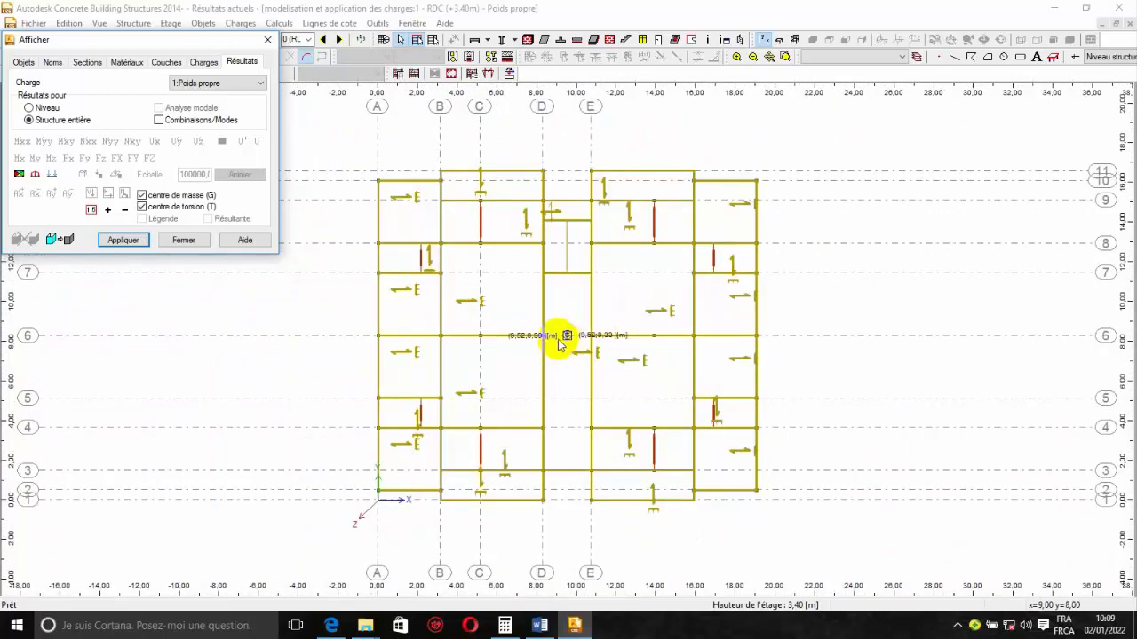
{"action": "scroll", "coordinate": [561, 345], "scroll_direction": "up", "scroll_amount": 2}
{"action": "scroll", "coordinate": [560, 343], "scroll_direction": "down", "scroll_amount": 2}
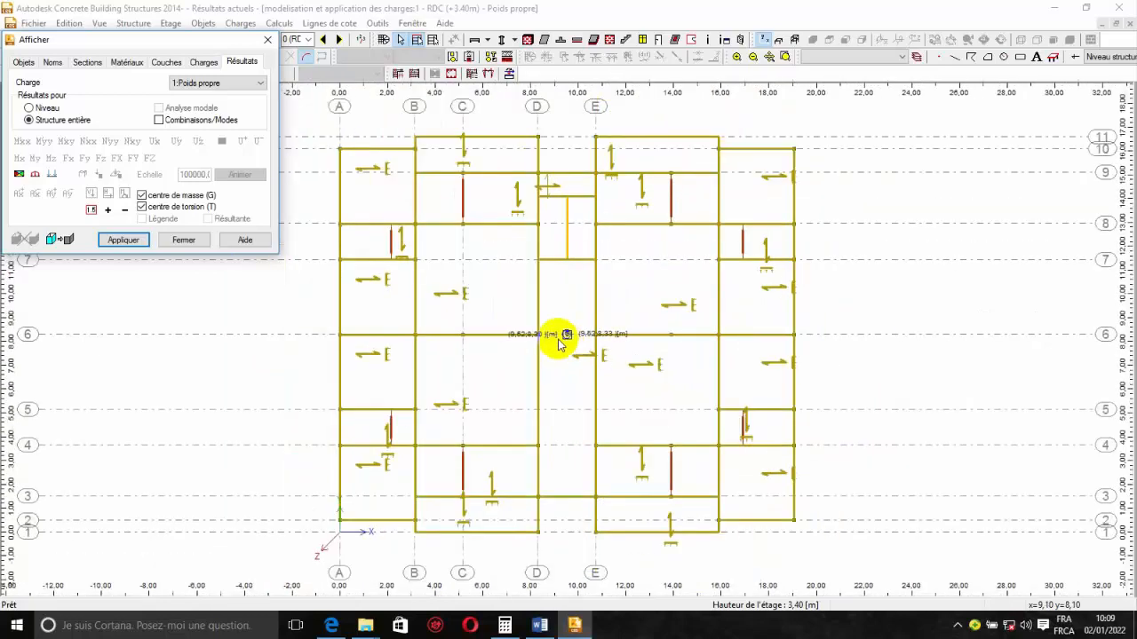
{"action": "scroll", "coordinate": [559, 343], "scroll_direction": "up", "scroll_amount": 3}
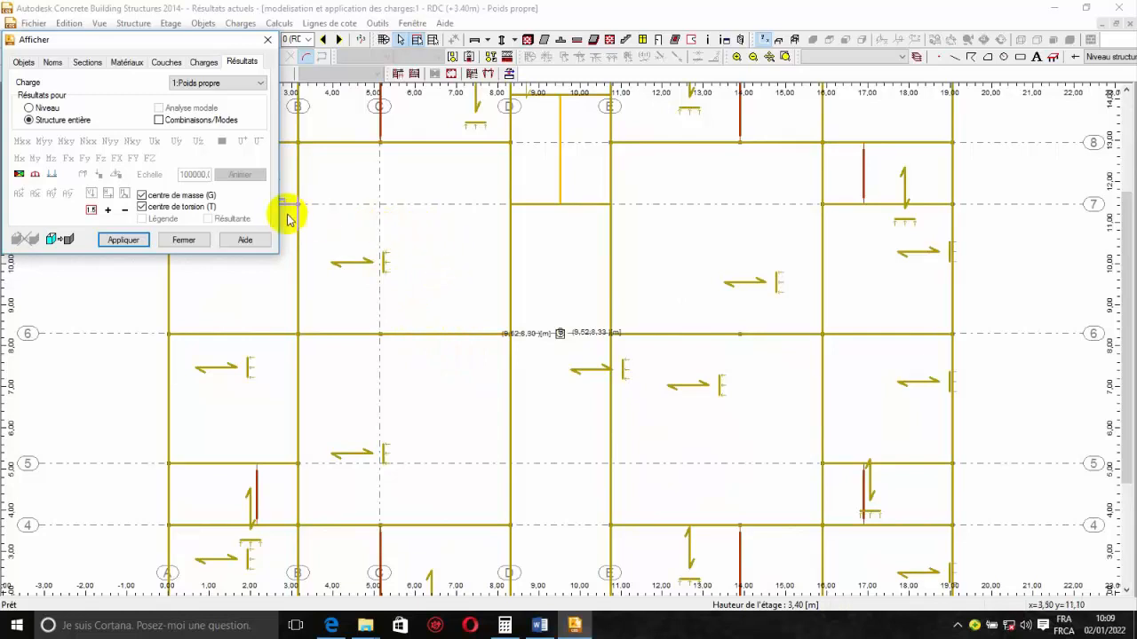
{"action": "scroll", "coordinate": [736, 309], "scroll_direction": "down", "scroll_amount": 2}
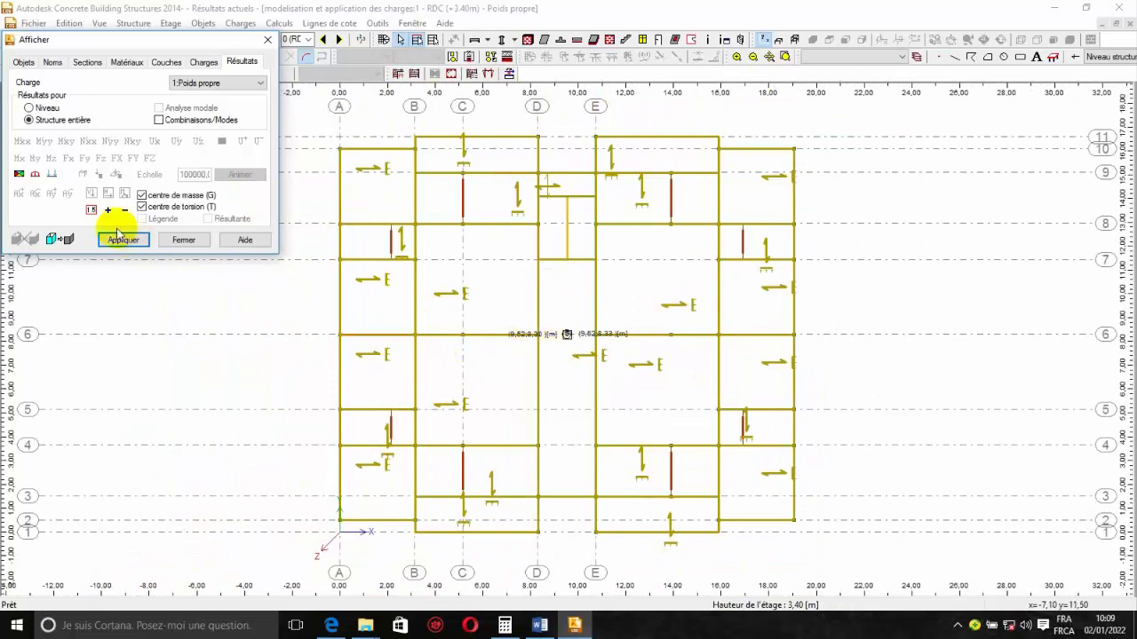
{"action": "left_click", "coordinate": [19, 176]}
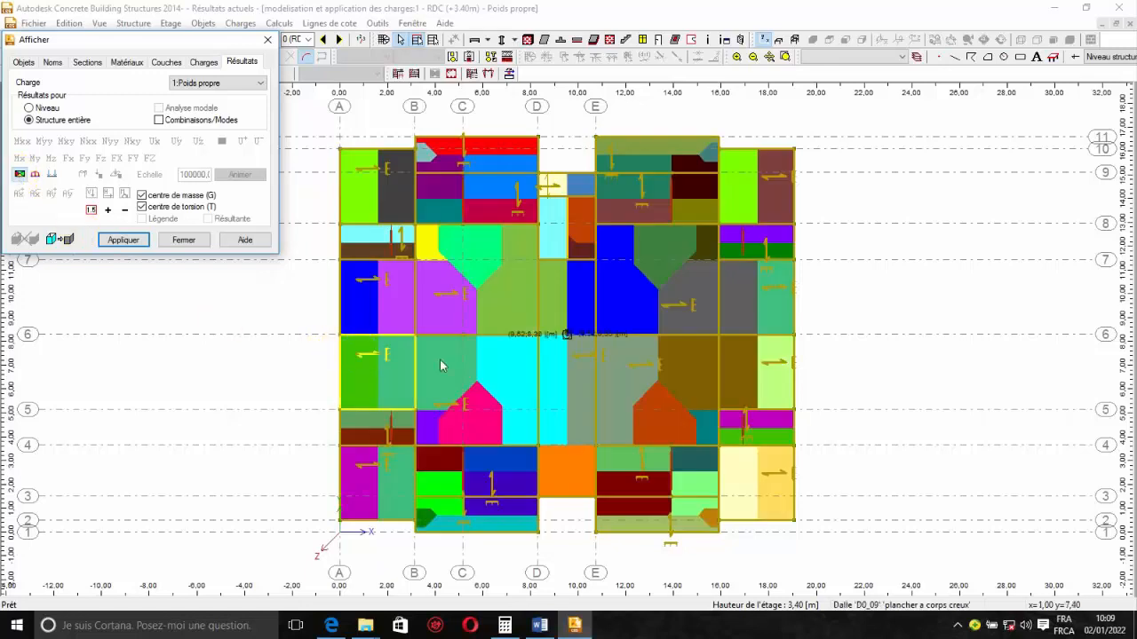
{"action": "left_click", "coordinate": [426, 312]}
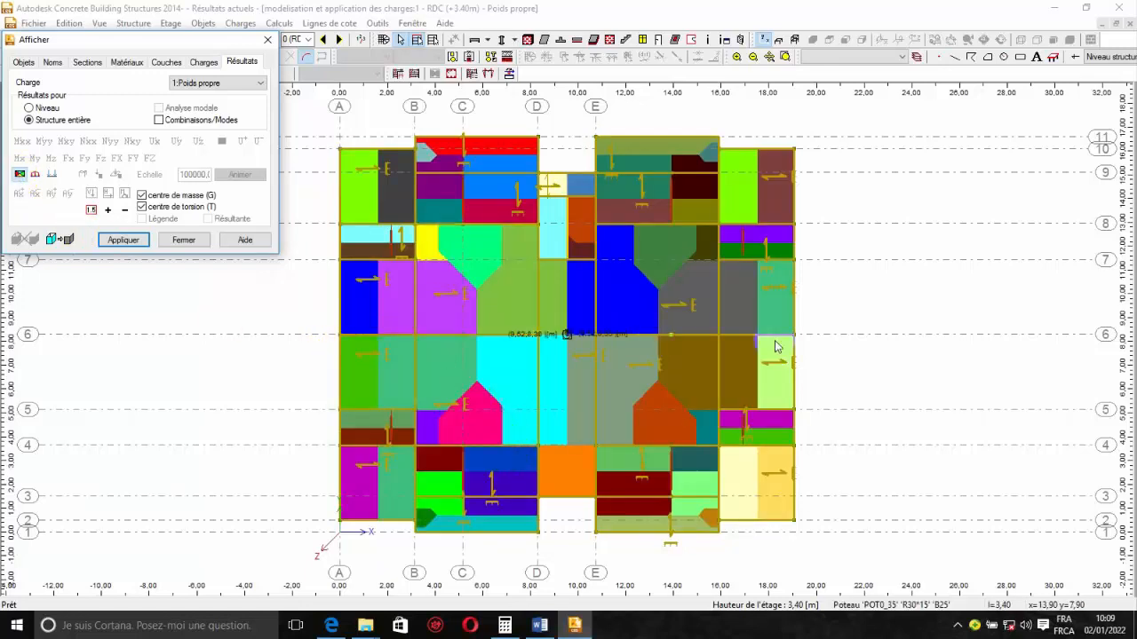
Step: Examine the coloured slab load zones and the beams they bear on, especially between axes 6 and 7
{"action": "scroll", "coordinate": [761, 293], "scroll_direction": "up", "scroll_amount": 3}
{"action": "scroll", "coordinate": [914, 266], "scroll_direction": "down", "scroll_amount": 2}
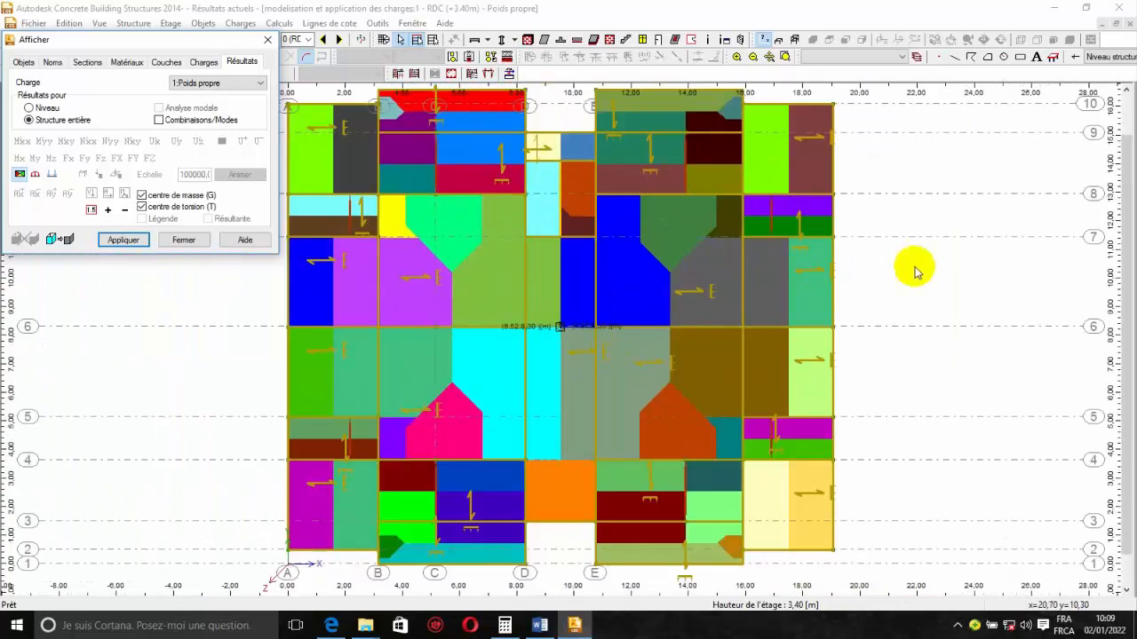
{"action": "scroll", "coordinate": [906, 261], "scroll_direction": "up", "scroll_amount": 4}
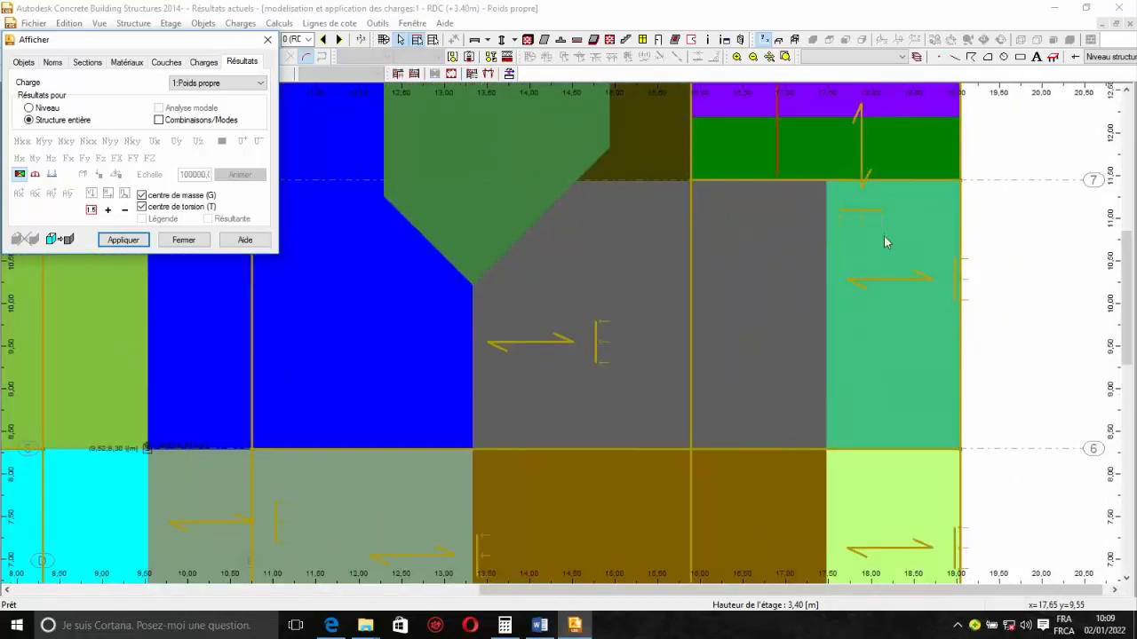
{"action": "left_click", "coordinate": [822, 207]}
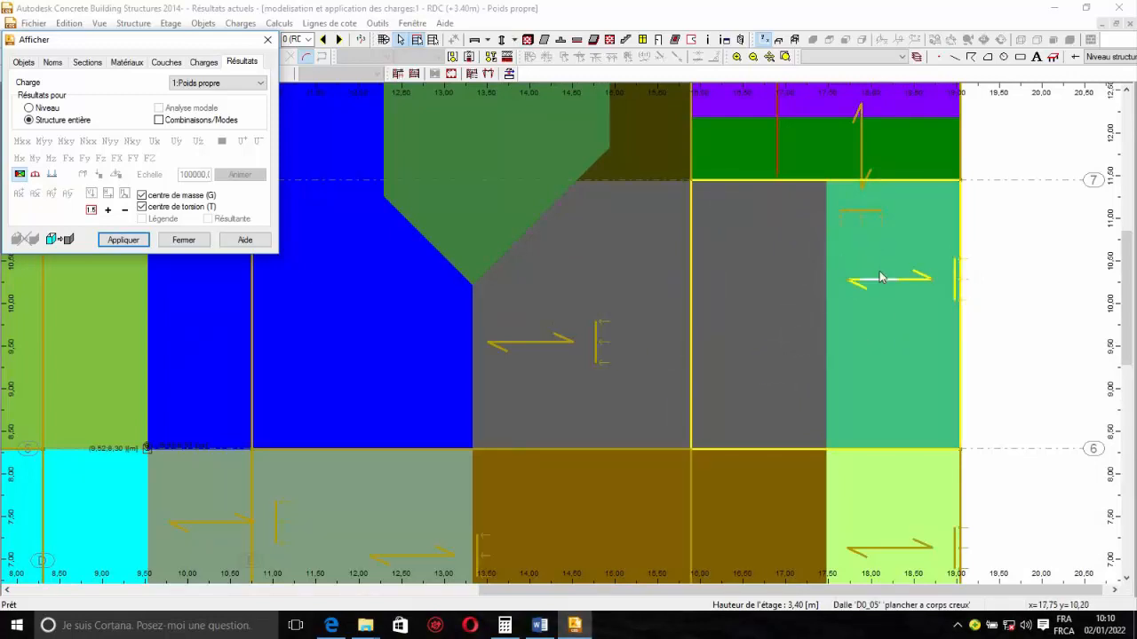
{"action": "left_click", "coordinate": [962, 278]}
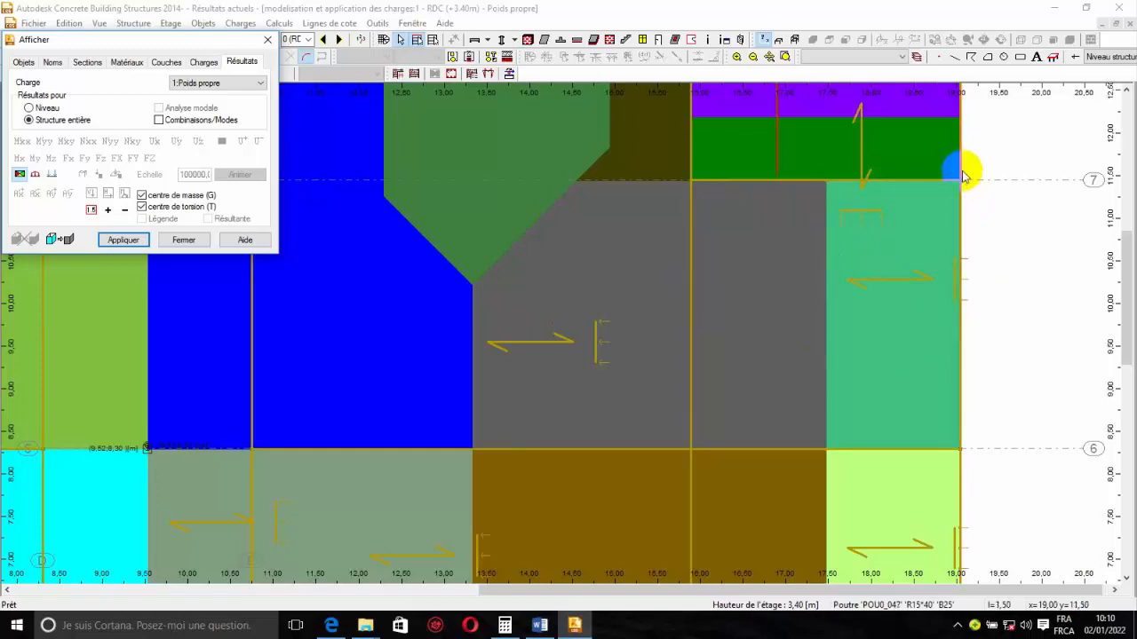
{"action": "scroll", "coordinate": [825, 246], "scroll_direction": "down", "scroll_amount": 5}
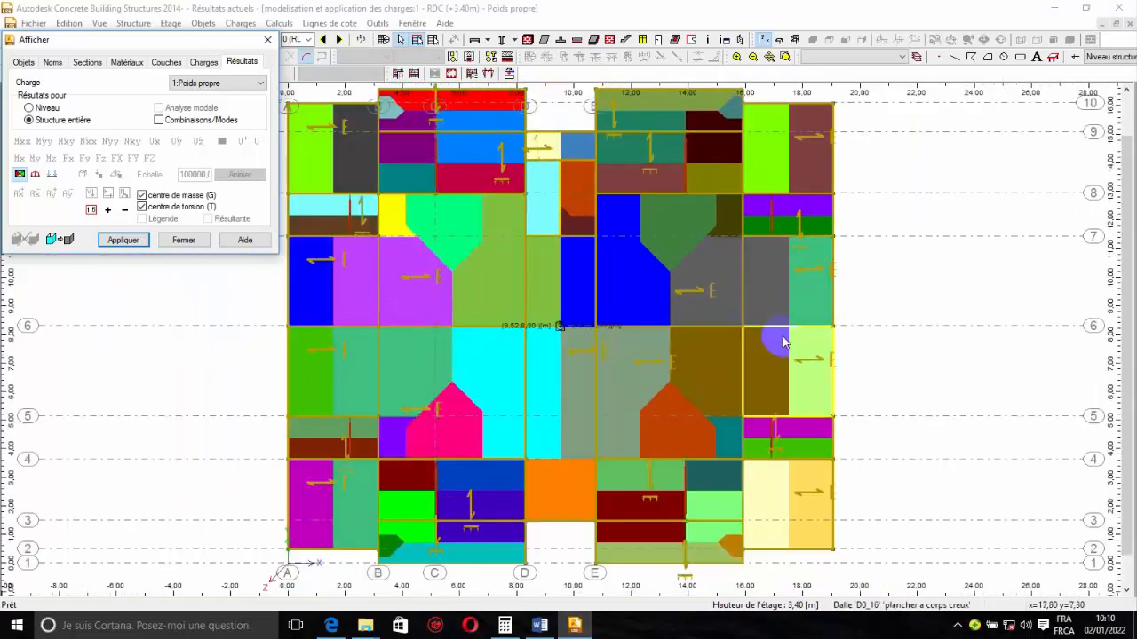
{"action": "scroll", "coordinate": [774, 360], "scroll_direction": "down", "scroll_amount": 1}
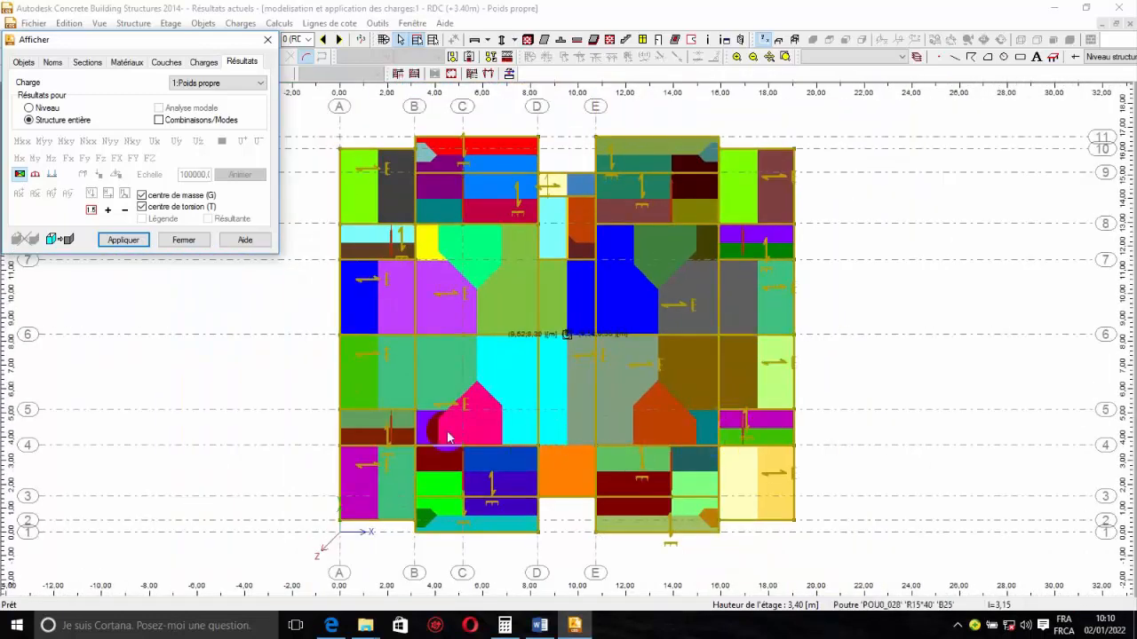
Step: Hide the slab load zones and display the load arrows at the supports with their numerical values
{"action": "left_click", "coordinate": [19, 174]}
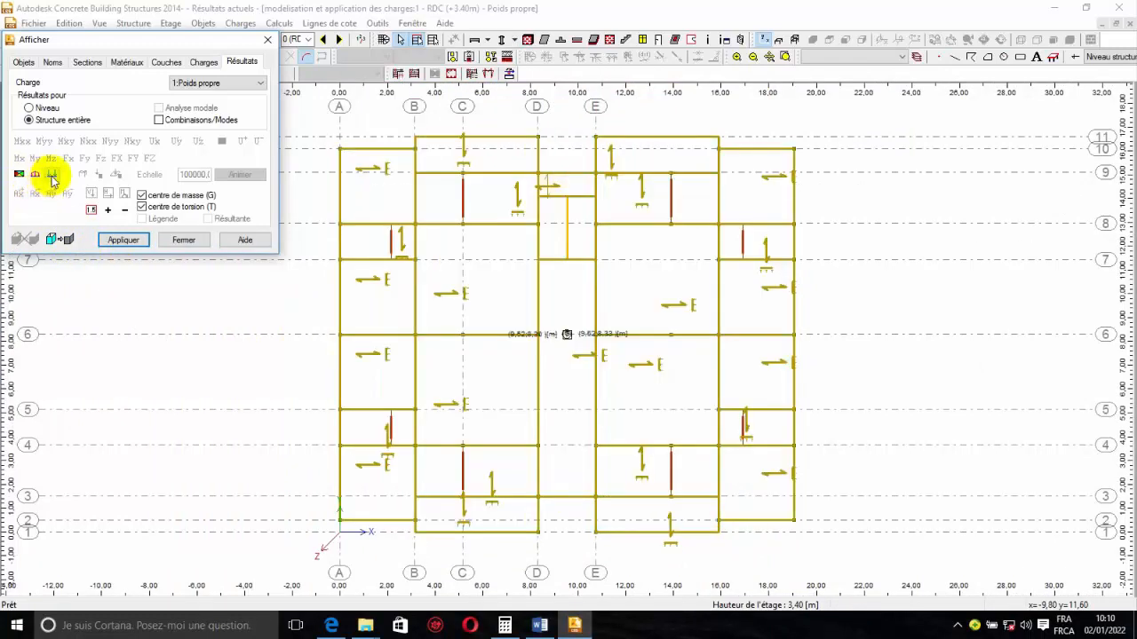
{"action": "left_click", "coordinate": [53, 177]}
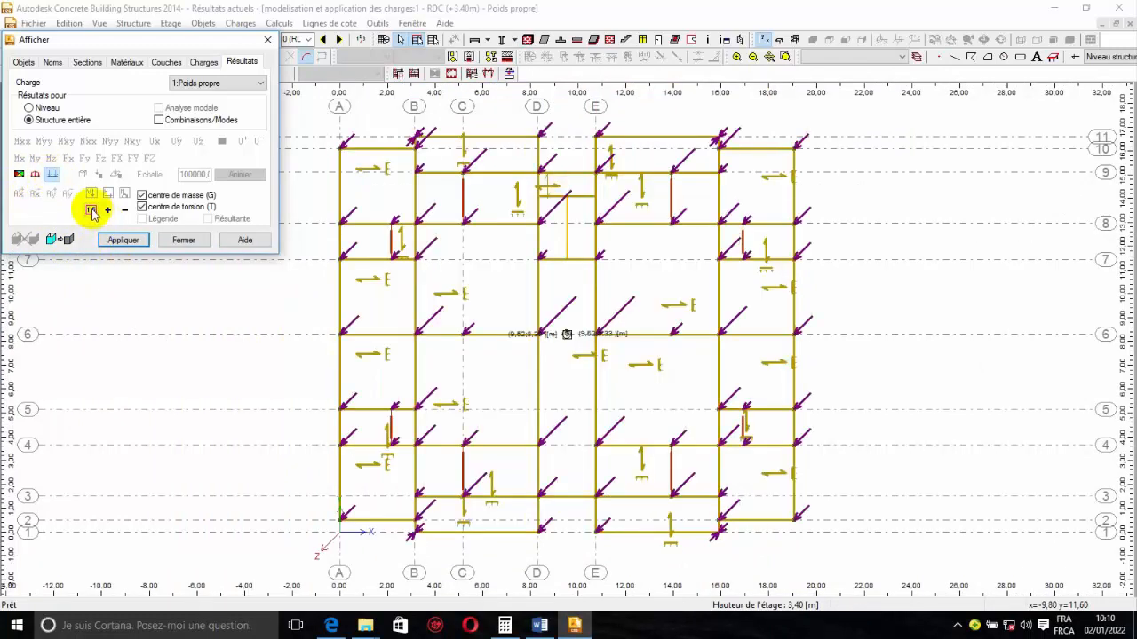
{"action": "left_click", "coordinate": [92, 210]}
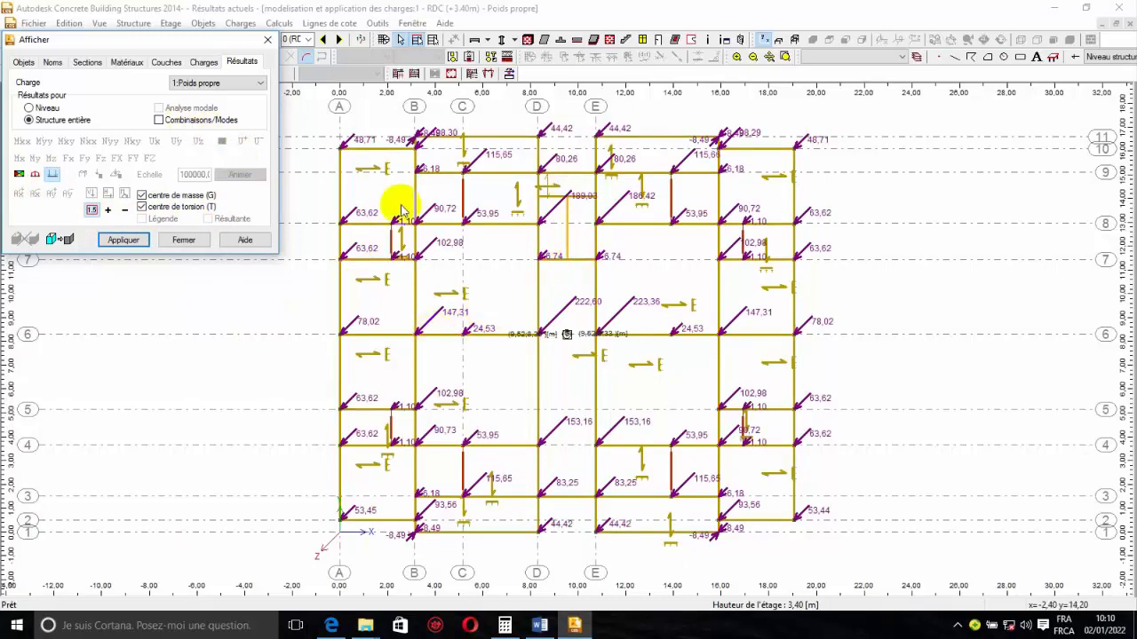
{"action": "scroll", "coordinate": [363, 140], "scroll_direction": "up", "scroll_amount": 2}
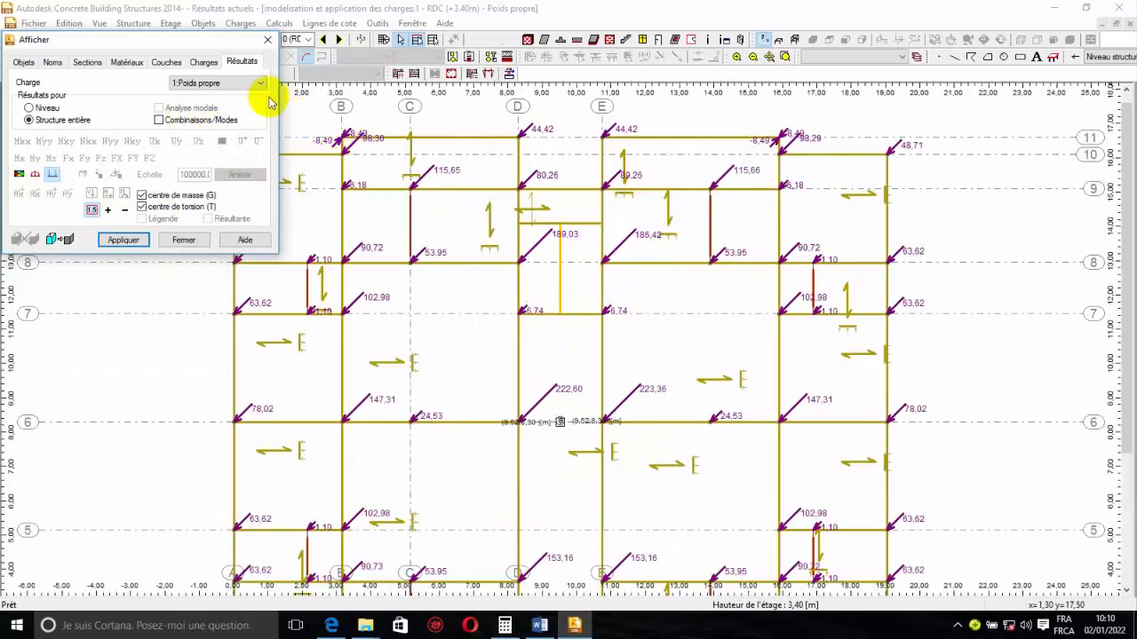
Step: Set the displayed load case to 4:ELU+ and examine the column loads across the RDC plan
{"action": "left_click", "coordinate": [262, 84]}
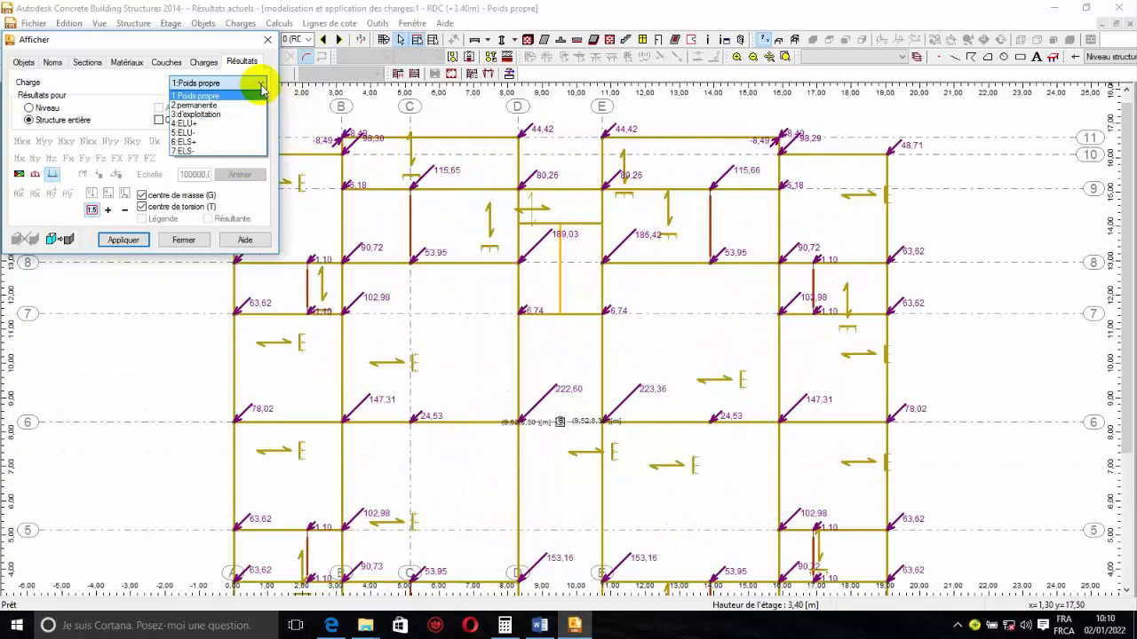
{"action": "left_click", "coordinate": [220, 124]}
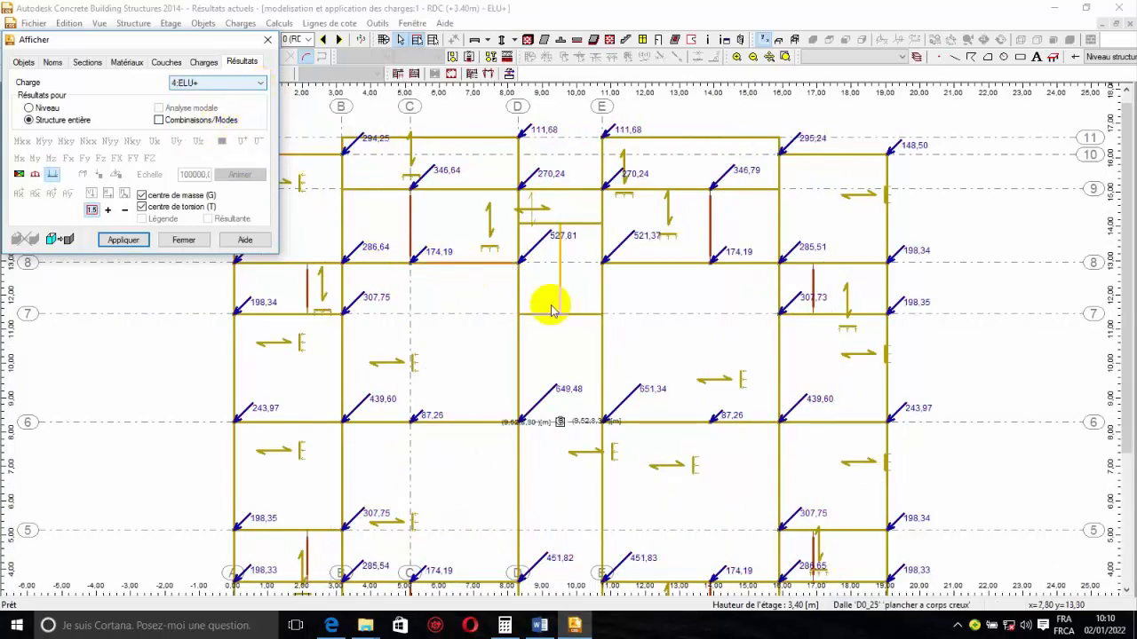
{"action": "scroll", "coordinate": [655, 241], "scroll_direction": "down", "scroll_amount": 2}
{"action": "scroll", "coordinate": [566, 350], "scroll_direction": "up", "scroll_amount": 3}
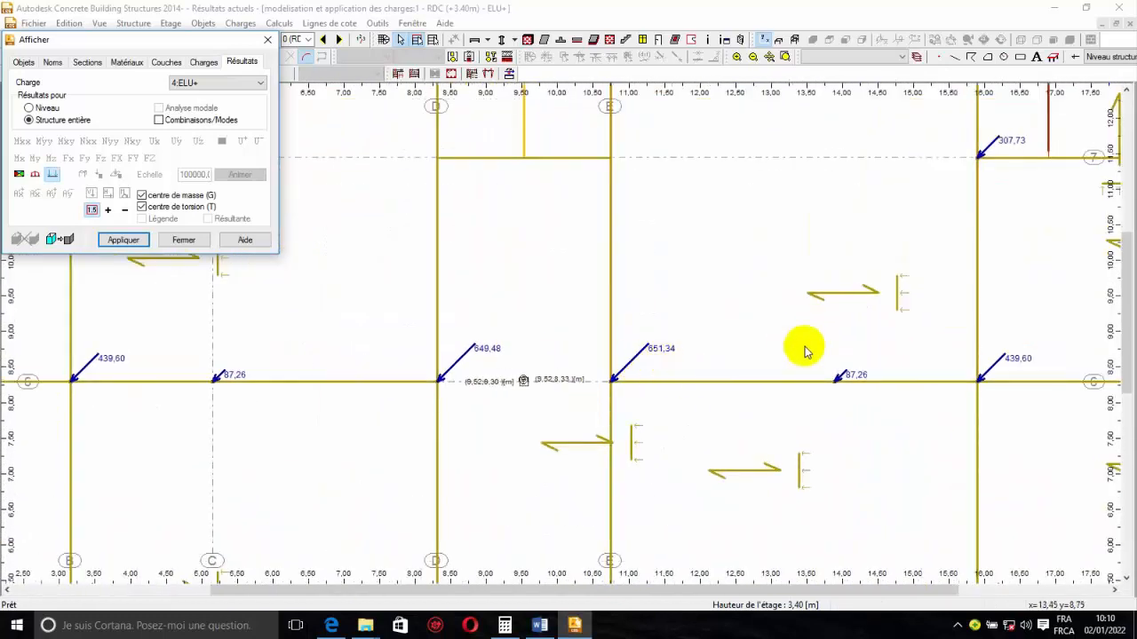
{"action": "scroll", "coordinate": [805, 348], "scroll_direction": "down", "scroll_amount": 2}
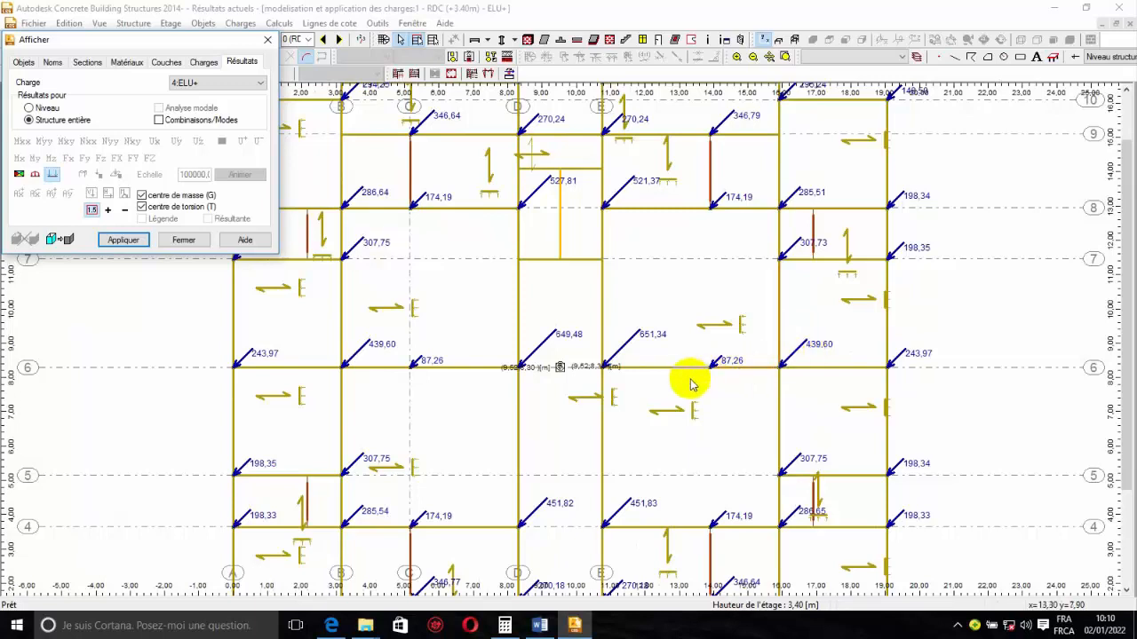
{"action": "scroll", "coordinate": [791, 386], "scroll_direction": "down", "scroll_amount": 2}
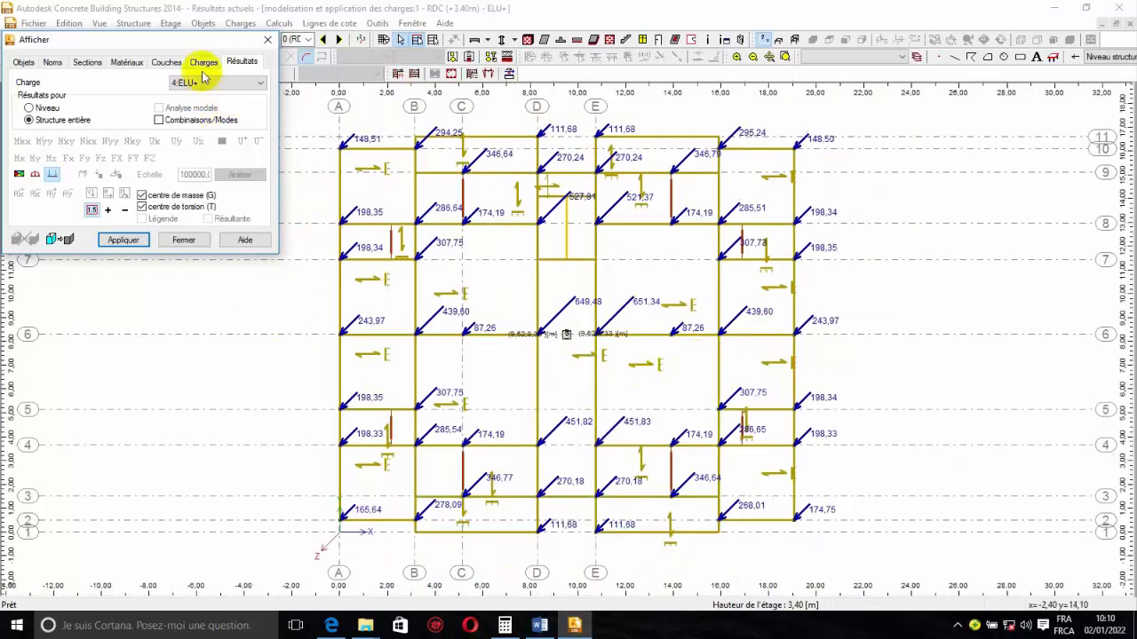
{"action": "left_click_drag", "start_coordinate": [203, 46], "coordinate": [203, 90]}
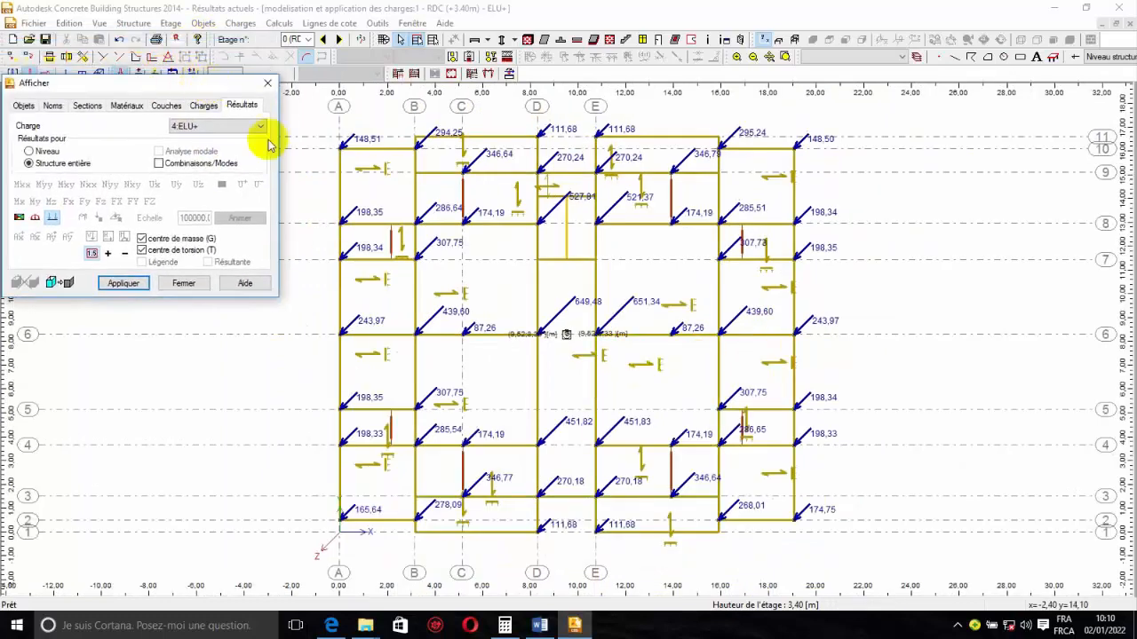
{"action": "scroll", "coordinate": [589, 325], "scroll_direction": "up", "scroll_amount": 3}
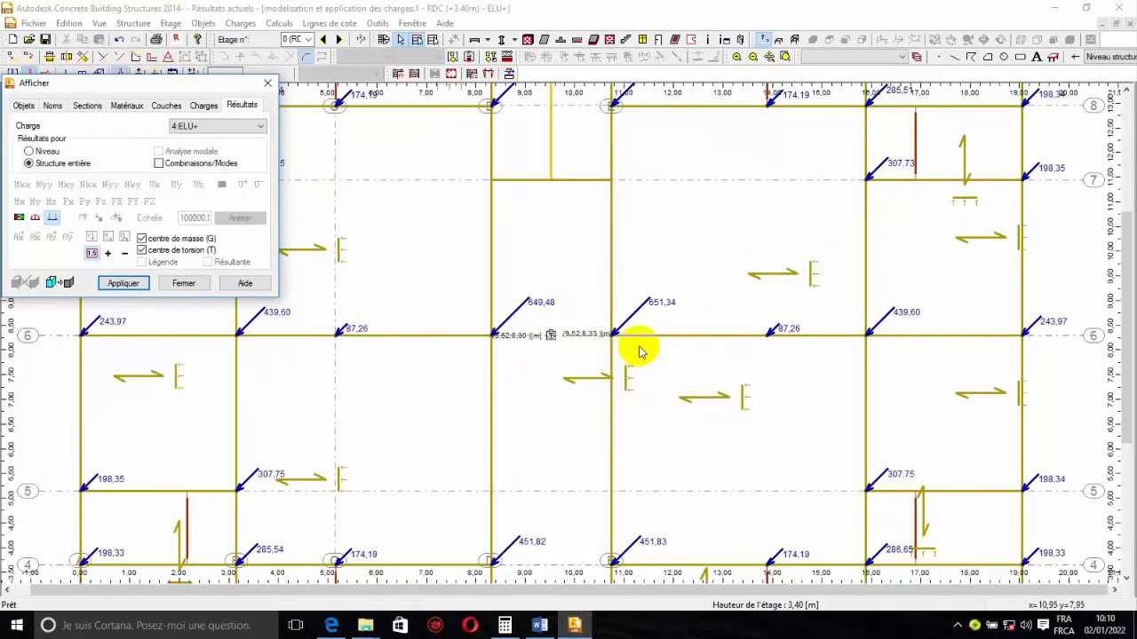
{"action": "scroll", "coordinate": [735, 277], "scroll_direction": "down", "scroll_amount": 3}
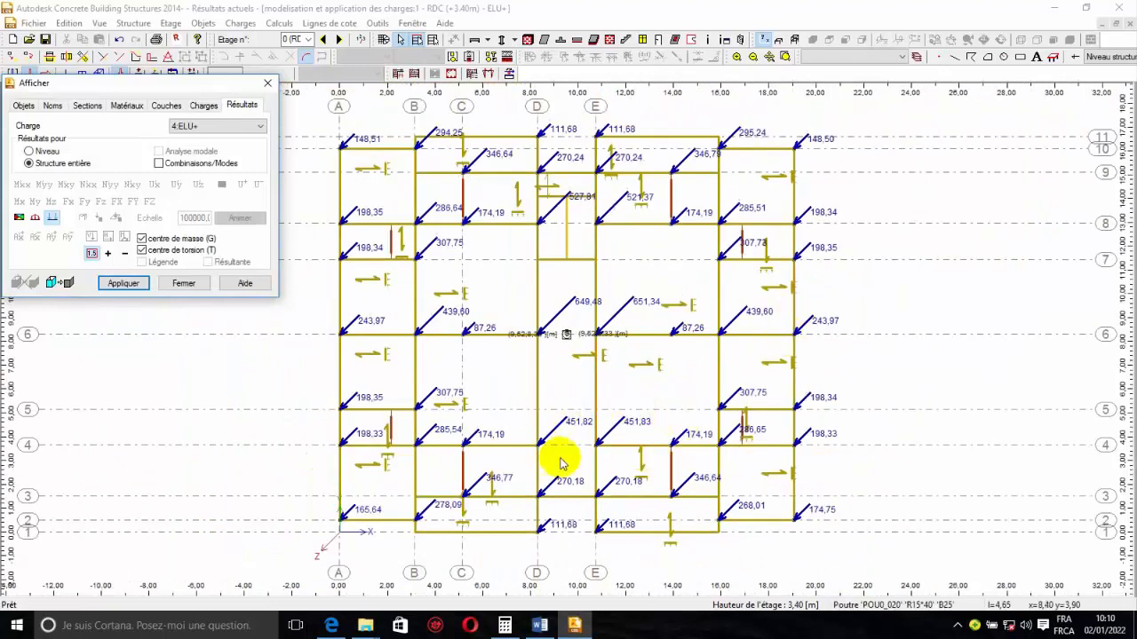
{"action": "scroll", "coordinate": [541, 302], "scroll_direction": "up", "scroll_amount": 2}
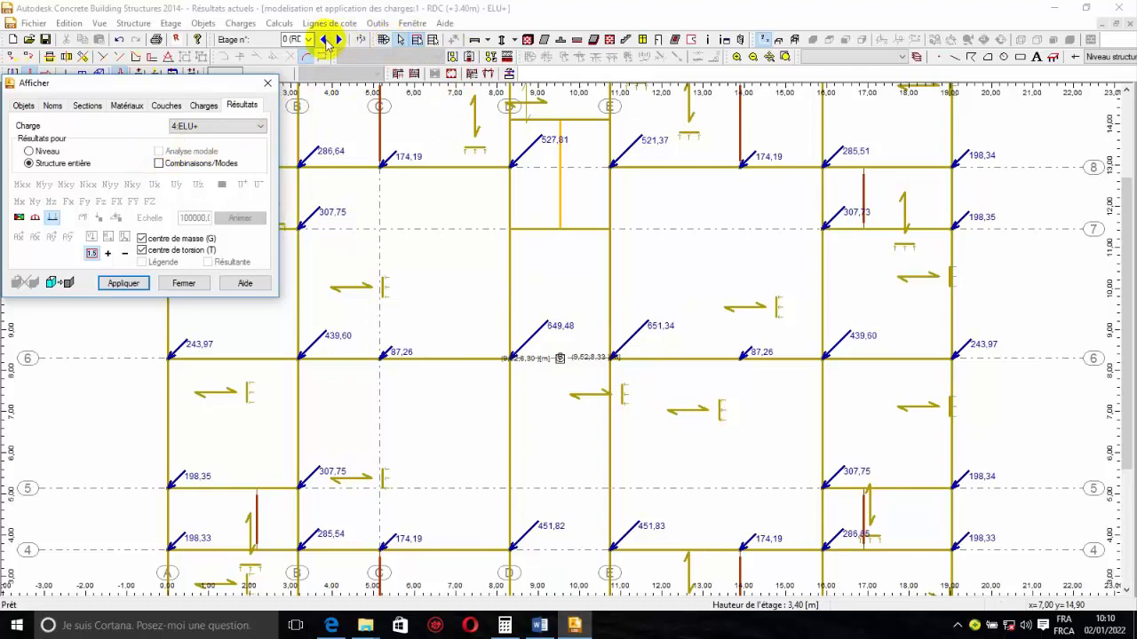
Step: Go down to the FONDATION (0.00m) storey and examine its ELU+ load values along axis 6
{"action": "left_click", "coordinate": [324, 40]}
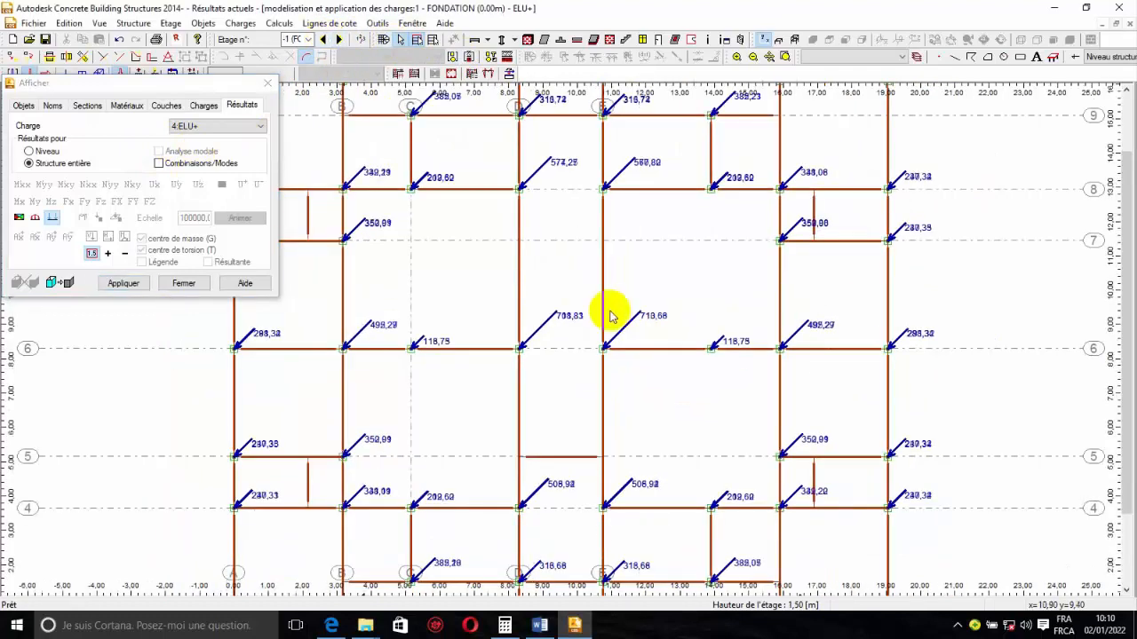
{"action": "scroll", "coordinate": [609, 316], "scroll_direction": "up", "scroll_amount": 4}
{"action": "scroll", "coordinate": [736, 381], "scroll_direction": "down", "scroll_amount": 2}
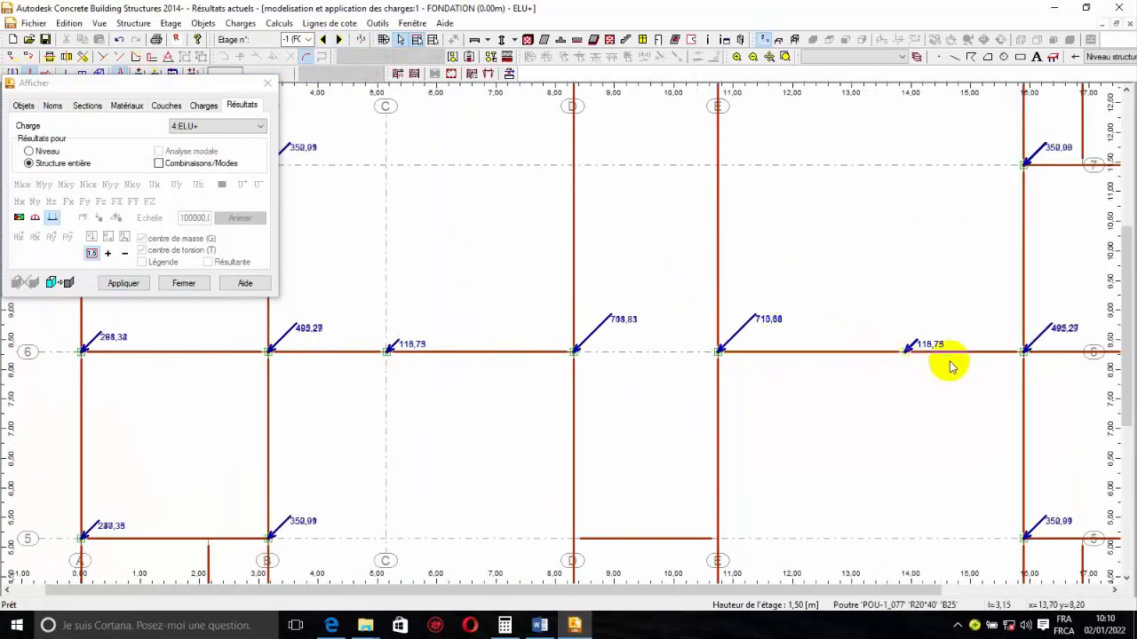
{"action": "scroll", "coordinate": [946, 355], "scroll_direction": "down", "scroll_amount": 2}
{"action": "scroll", "coordinate": [1045, 321], "scroll_direction": "up", "scroll_amount": 2}
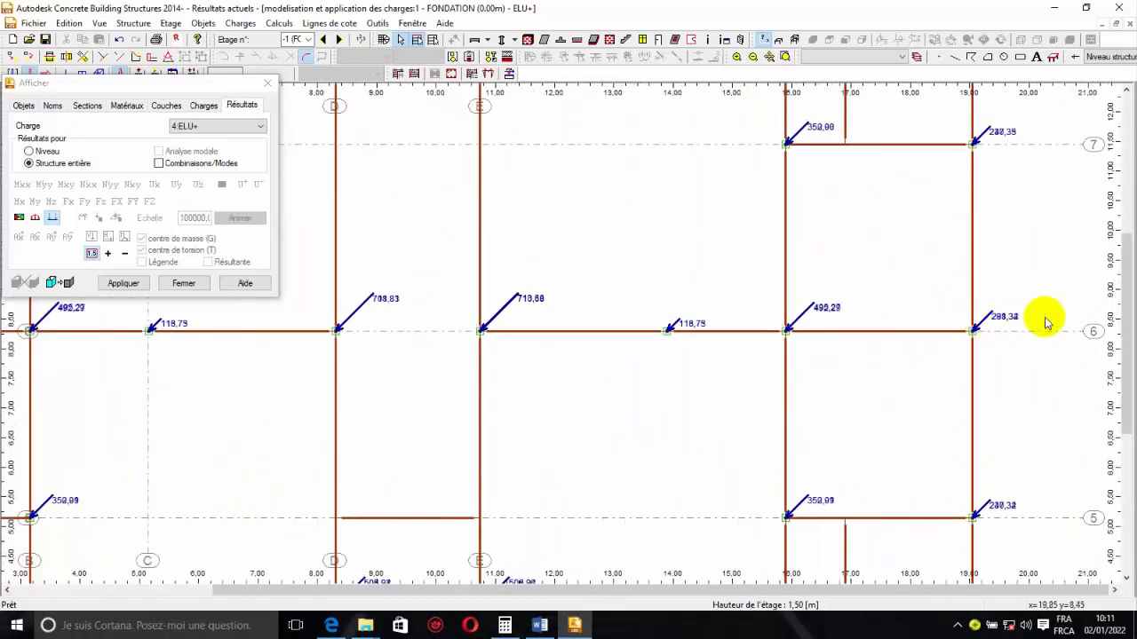
{"action": "scroll", "coordinate": [1046, 322], "scroll_direction": "up", "scroll_amount": 3}
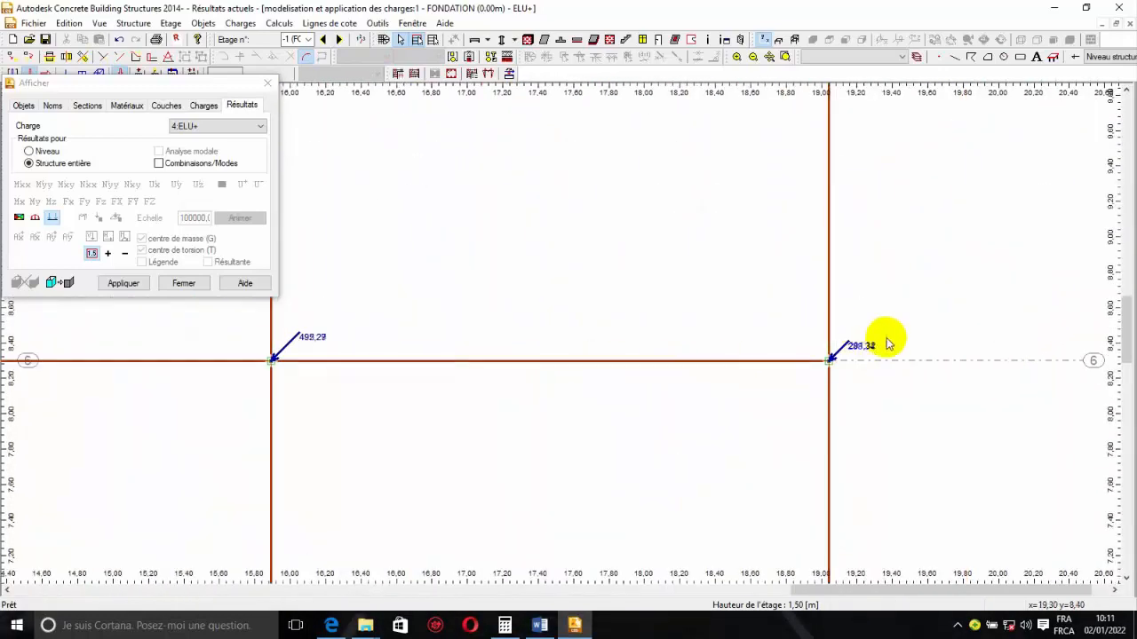
{"action": "scroll", "coordinate": [888, 344], "scroll_direction": "down", "scroll_amount": 5}
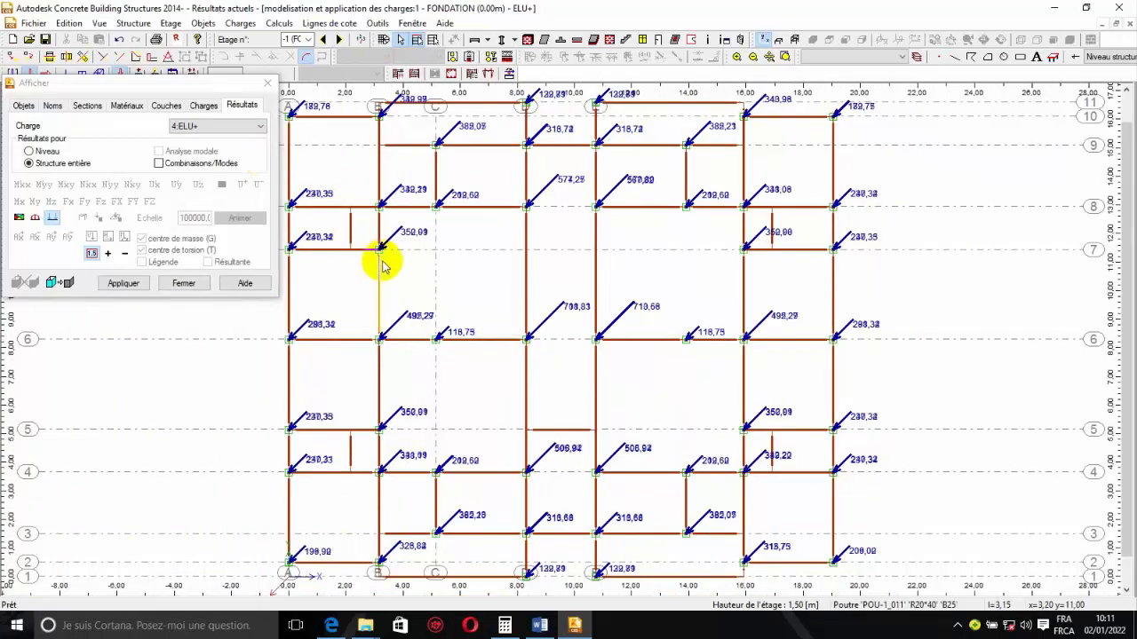
Step: Hide the columns (Poteaux) on the foundation plan to separate the overlapping load values, and inspect the remaining ones
{"action": "key", "text": "Escape"}
{"action": "key", "text": "F9"}
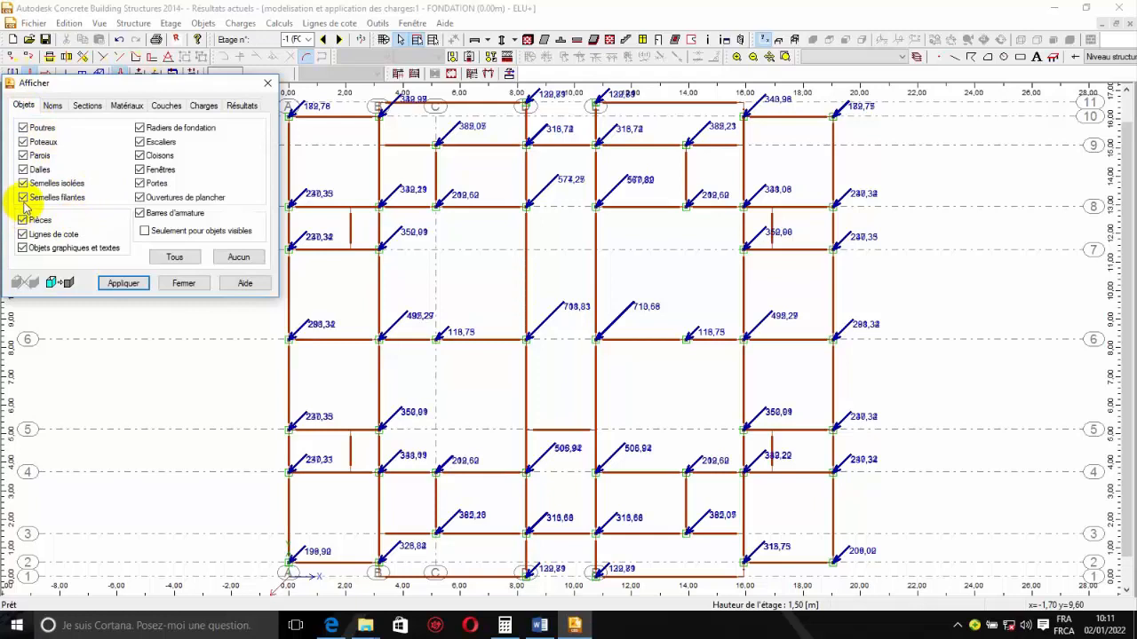
{"action": "left_click", "coordinate": [24, 142]}
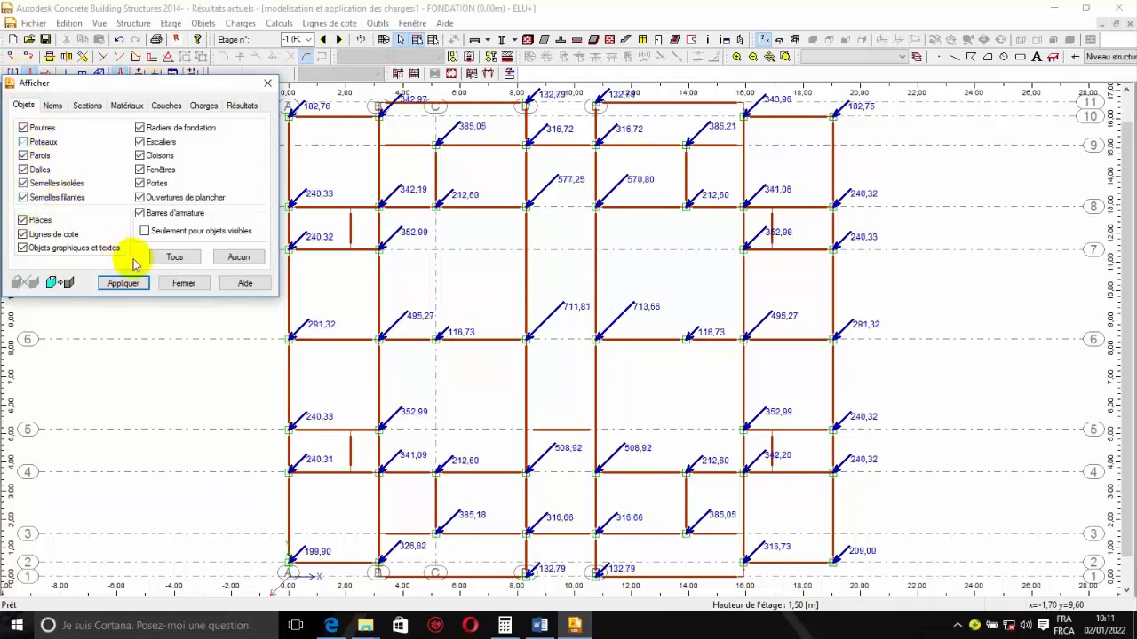
{"action": "left_click", "coordinate": [23, 143]}
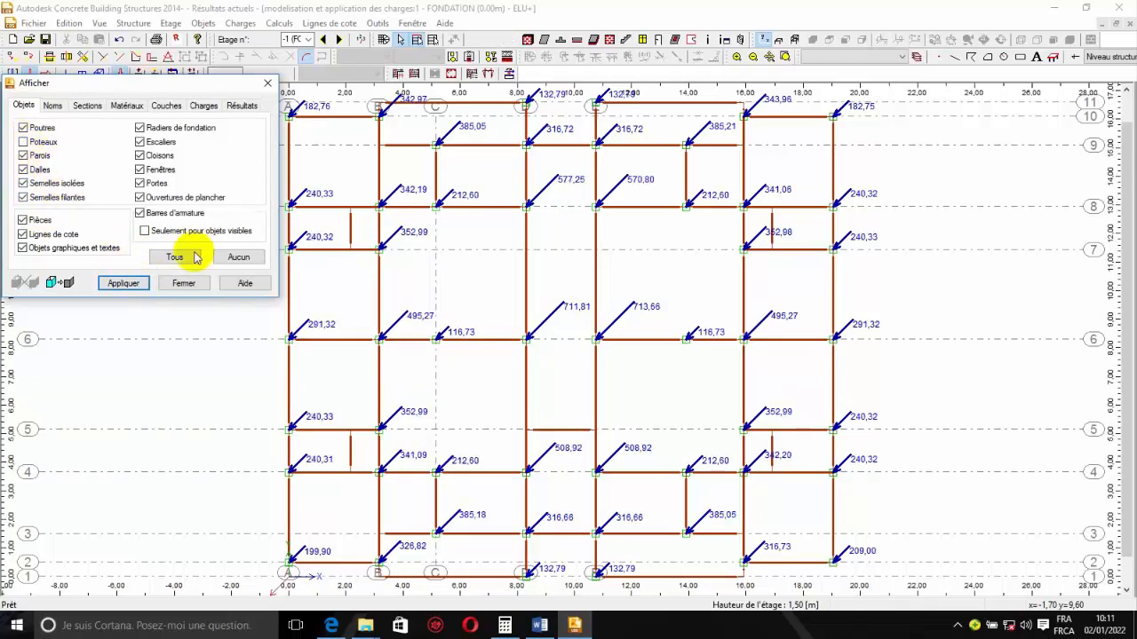
{"action": "scroll", "coordinate": [375, 213], "scroll_direction": "up", "scroll_amount": 2}
{"action": "scroll", "coordinate": [711, 218], "scroll_direction": "down", "scroll_amount": 2}
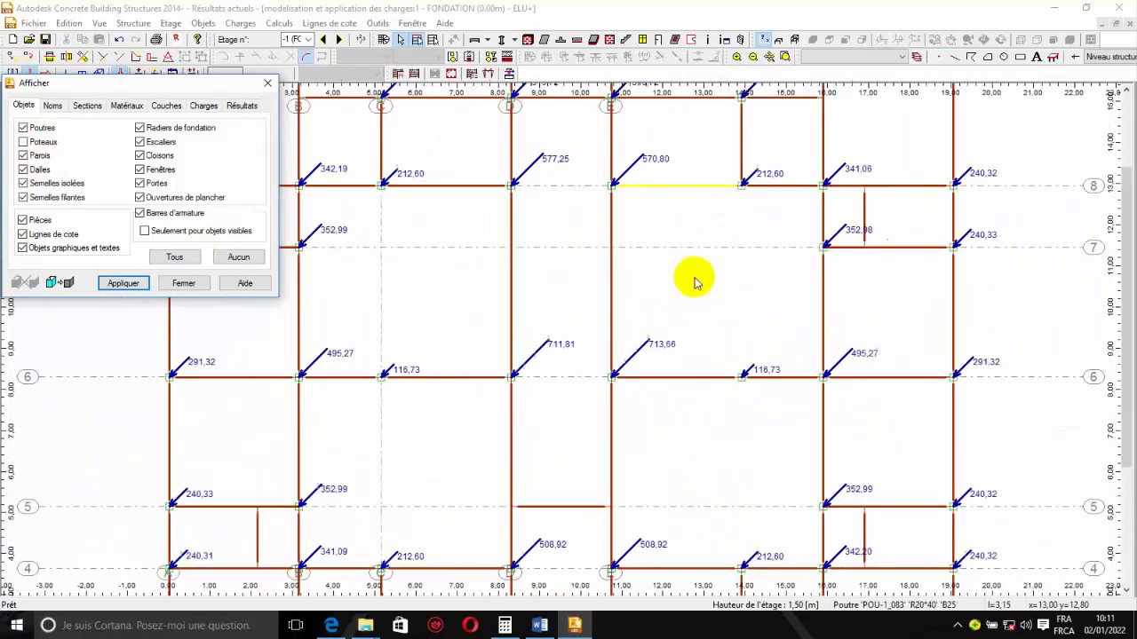
{"action": "scroll", "coordinate": [555, 362], "scroll_direction": "up", "scroll_amount": 1}
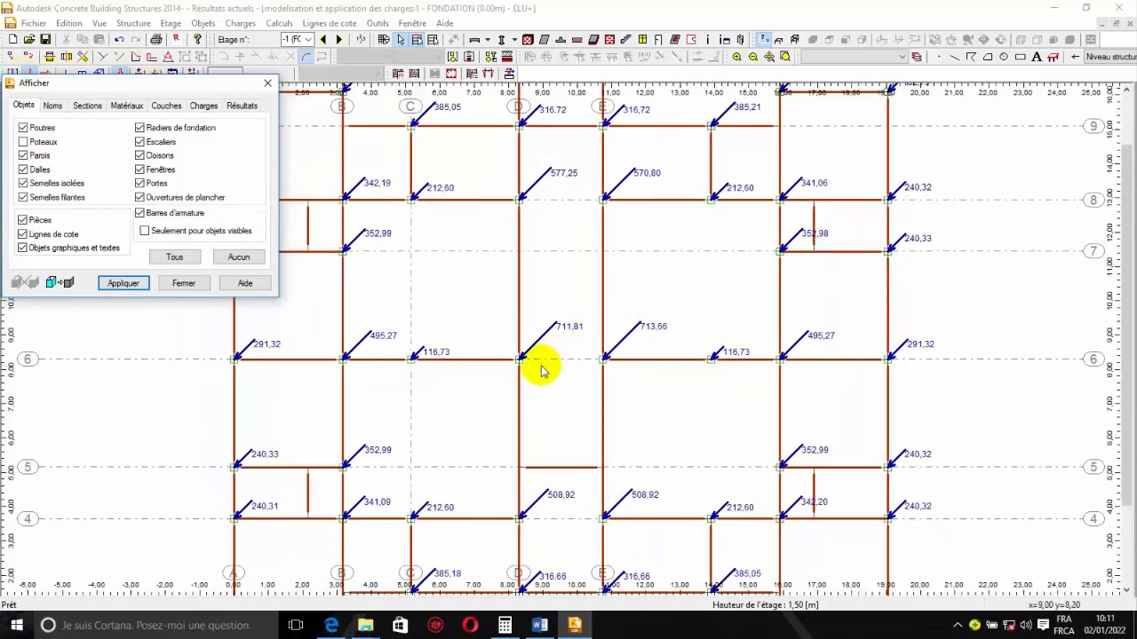
Step: Show the columns (Poteaux) again and hide the isolated footings (Semelles isolées) to examine the column loads on the foundation plan
{"action": "scroll", "coordinate": [568, 349], "scroll_direction": "up", "scroll_amount": 1}
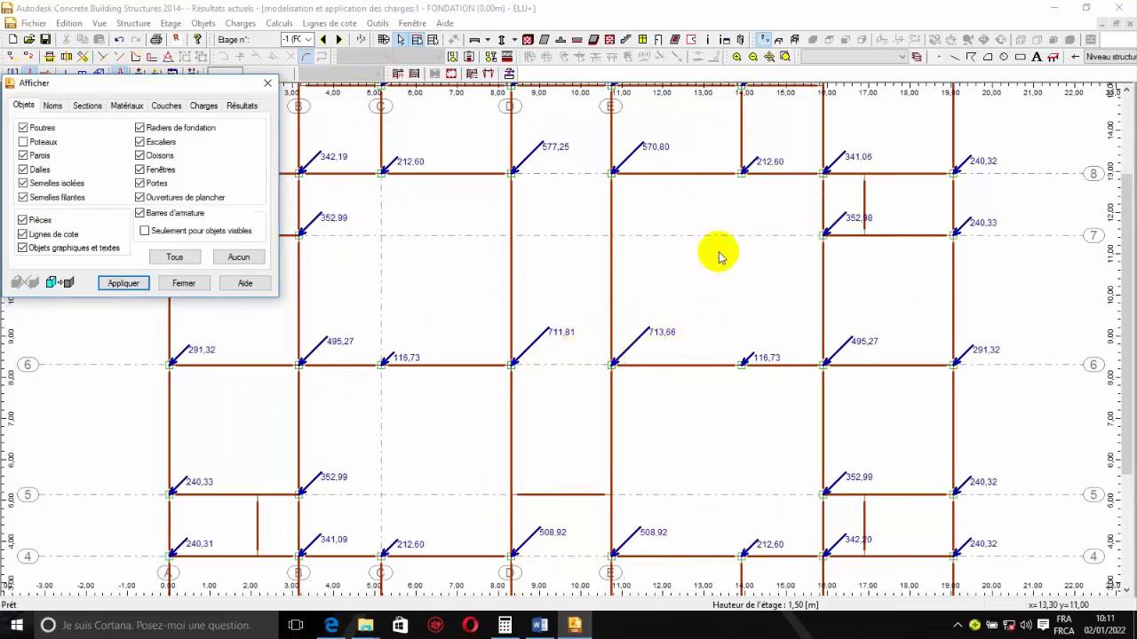
{"action": "scroll", "coordinate": [692, 319], "scroll_direction": "down", "scroll_amount": 1}
{"action": "scroll", "coordinate": [655, 345], "scroll_direction": "down", "scroll_amount": 1}
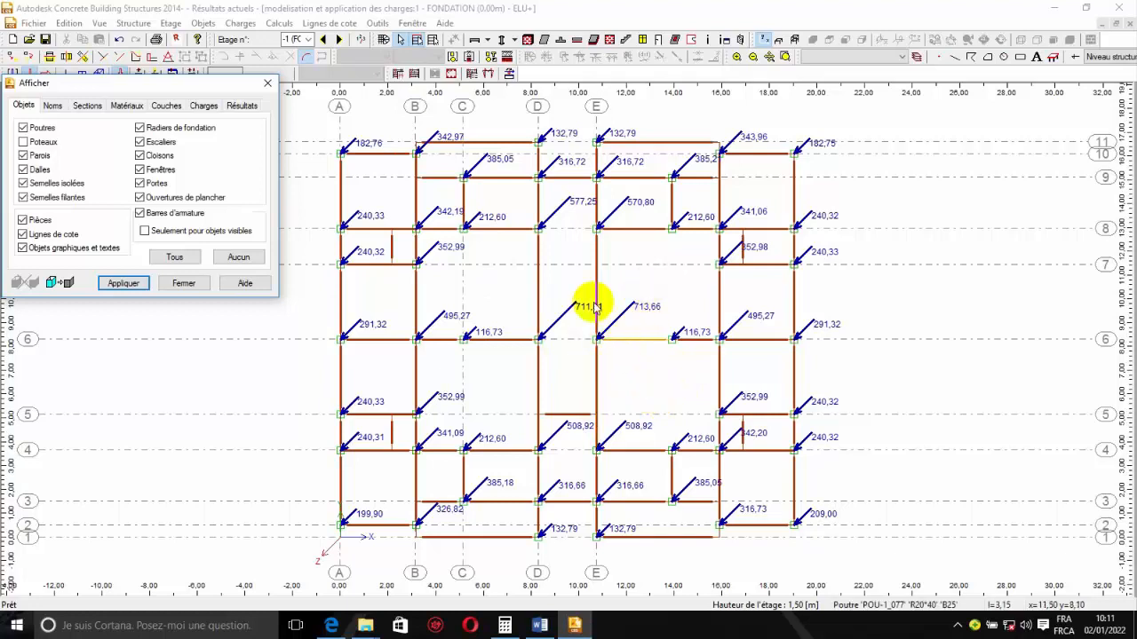
{"action": "scroll", "coordinate": [599, 335], "scroll_direction": "up", "scroll_amount": 2}
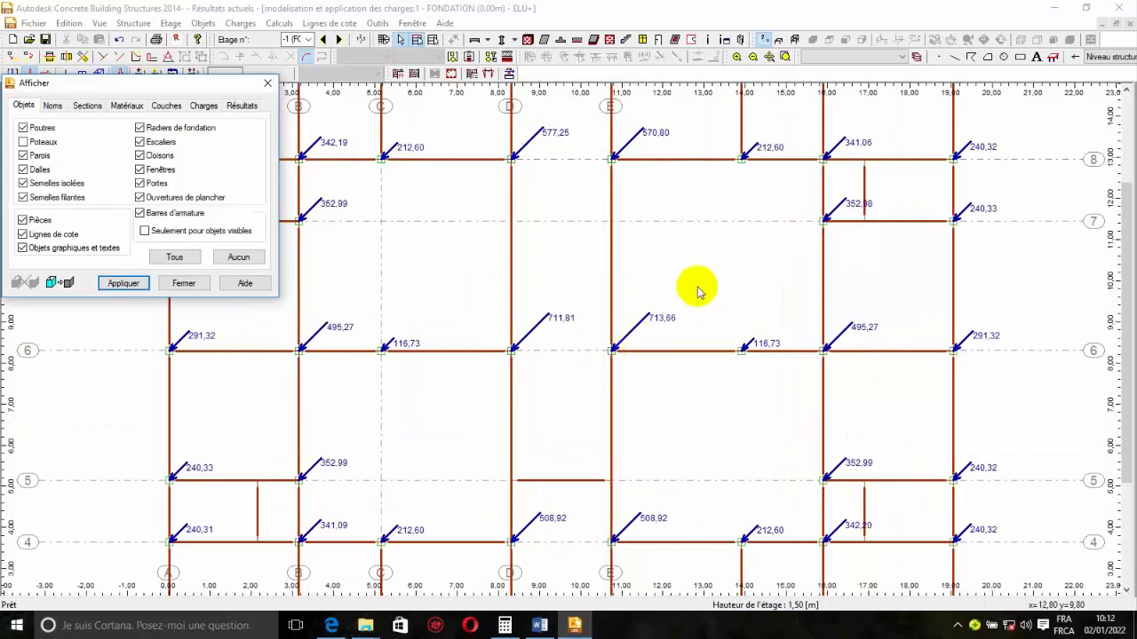
{"action": "scroll", "coordinate": [695, 288], "scroll_direction": "down", "scroll_amount": 2}
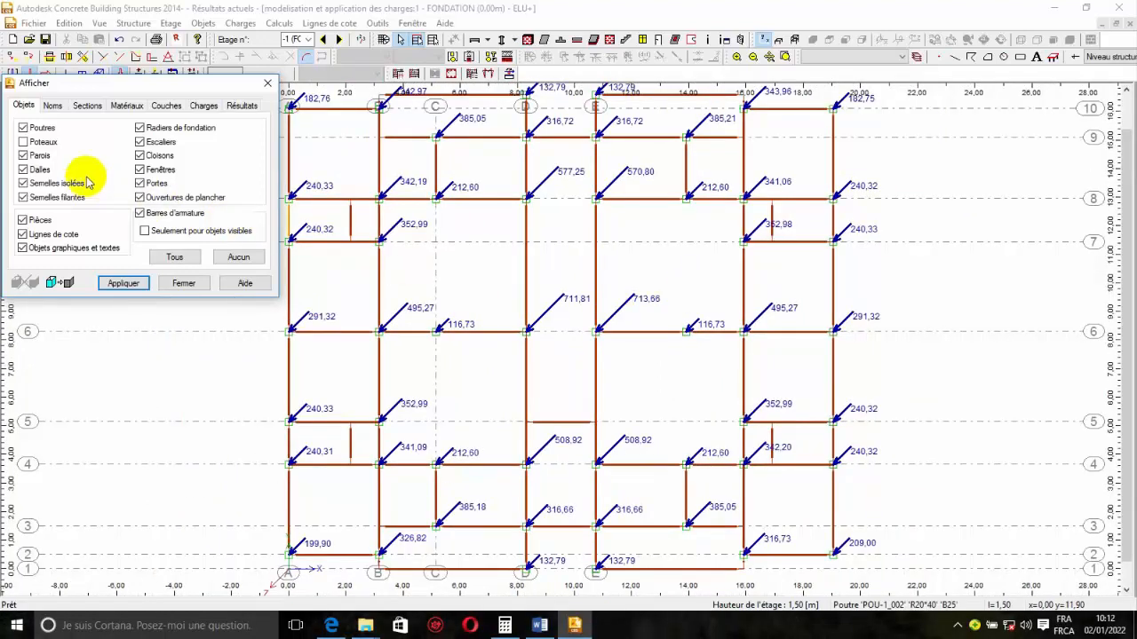
{"action": "left_click", "coordinate": [23, 142]}
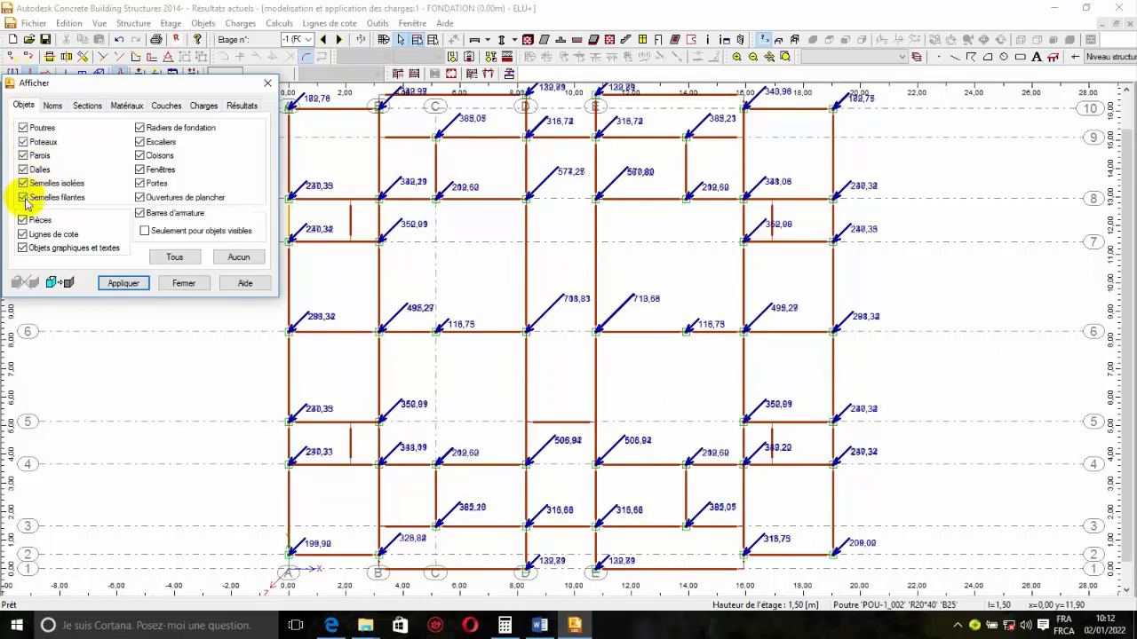
{"action": "left_click", "coordinate": [23, 183]}
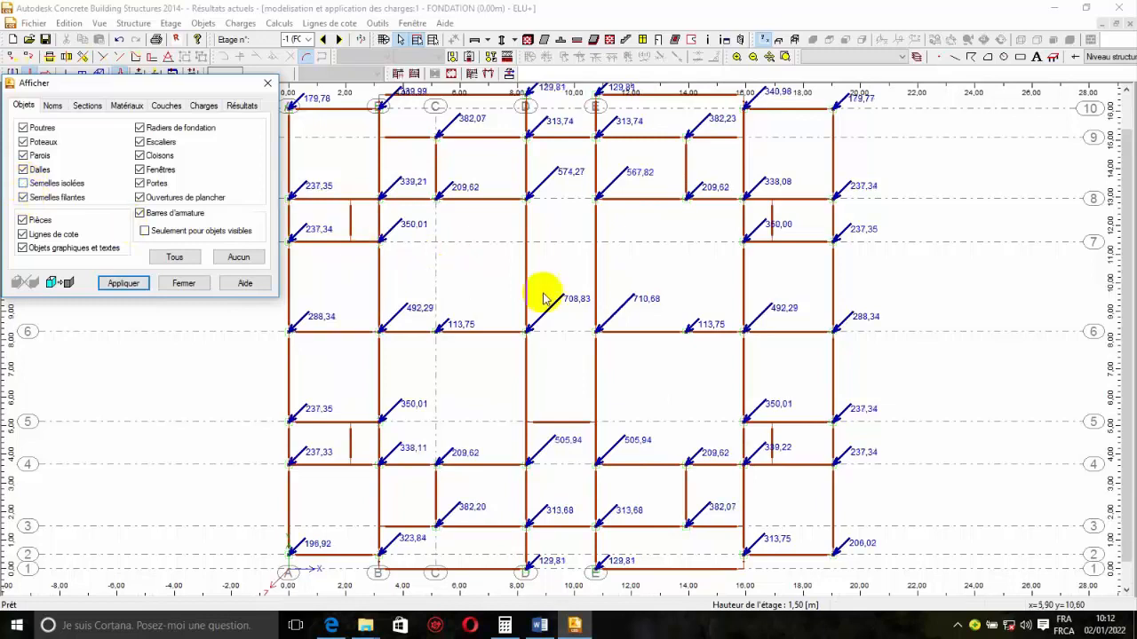
{"action": "scroll", "coordinate": [701, 342], "scroll_direction": "down", "scroll_amount": 2}
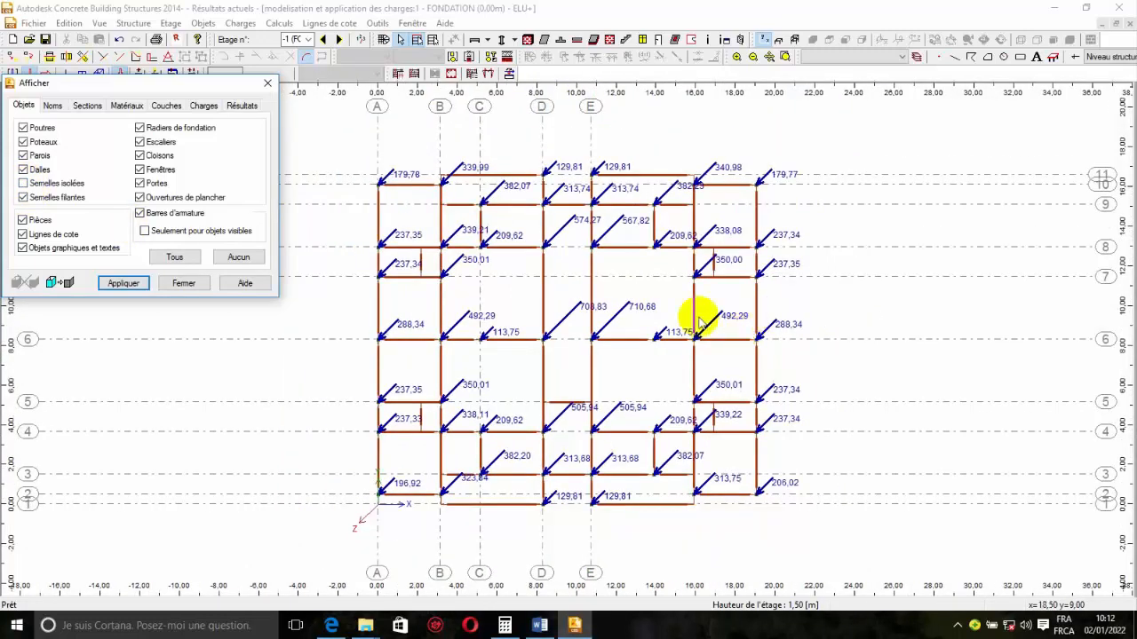
Step: Show the isolated footings again and remove the ELU+ load arrows from the foundation plan
{"action": "left_click", "coordinate": [23, 183]}
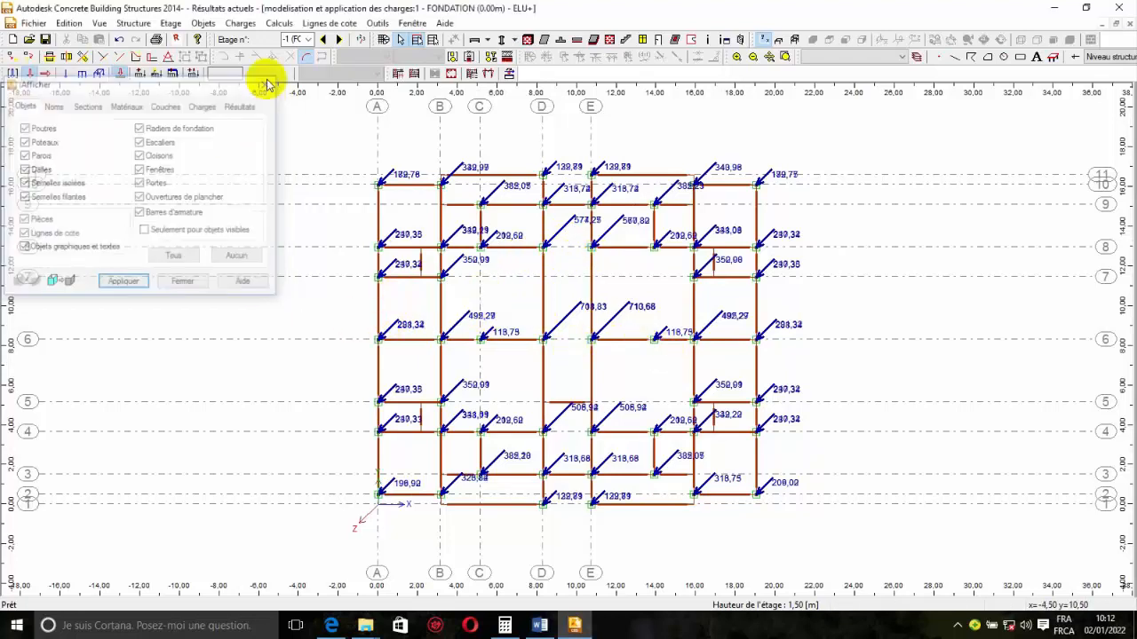
{"action": "left_click", "coordinate": [267, 84]}
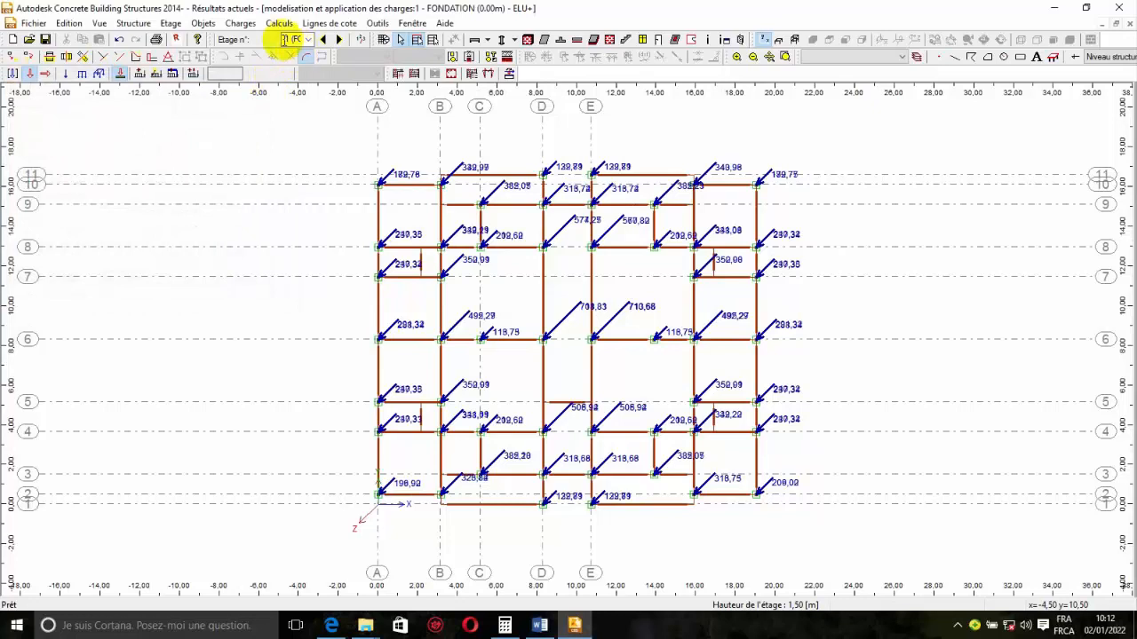
{"action": "left_click", "coordinate": [241, 24]}
{"action": "left_click", "coordinate": [245, 24]}
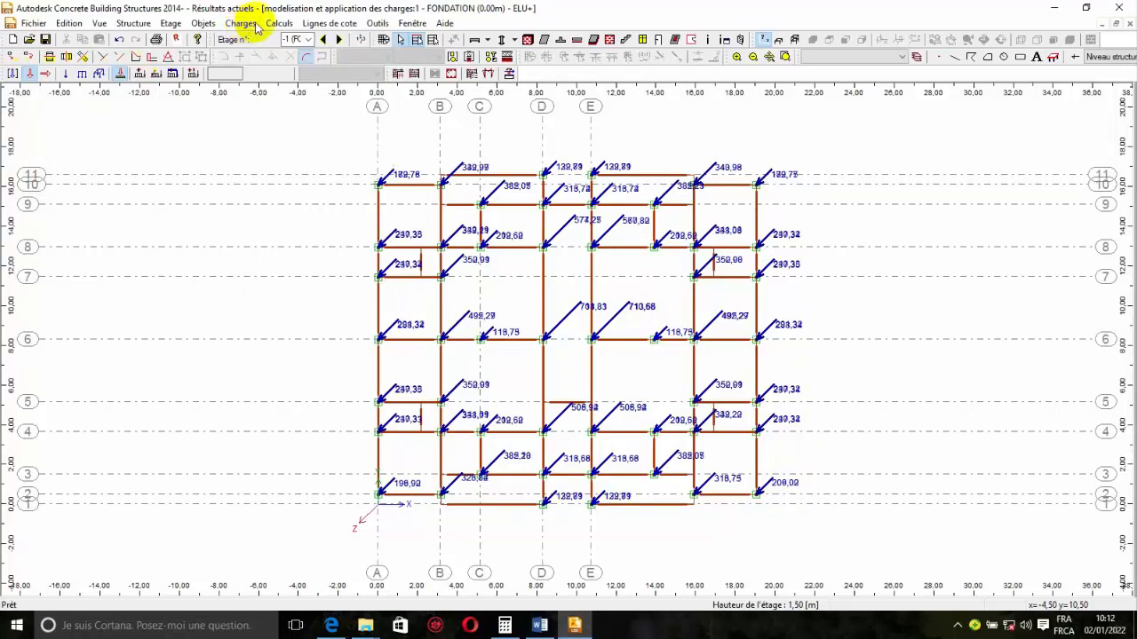
{"action": "left_click", "coordinate": [279, 24]}
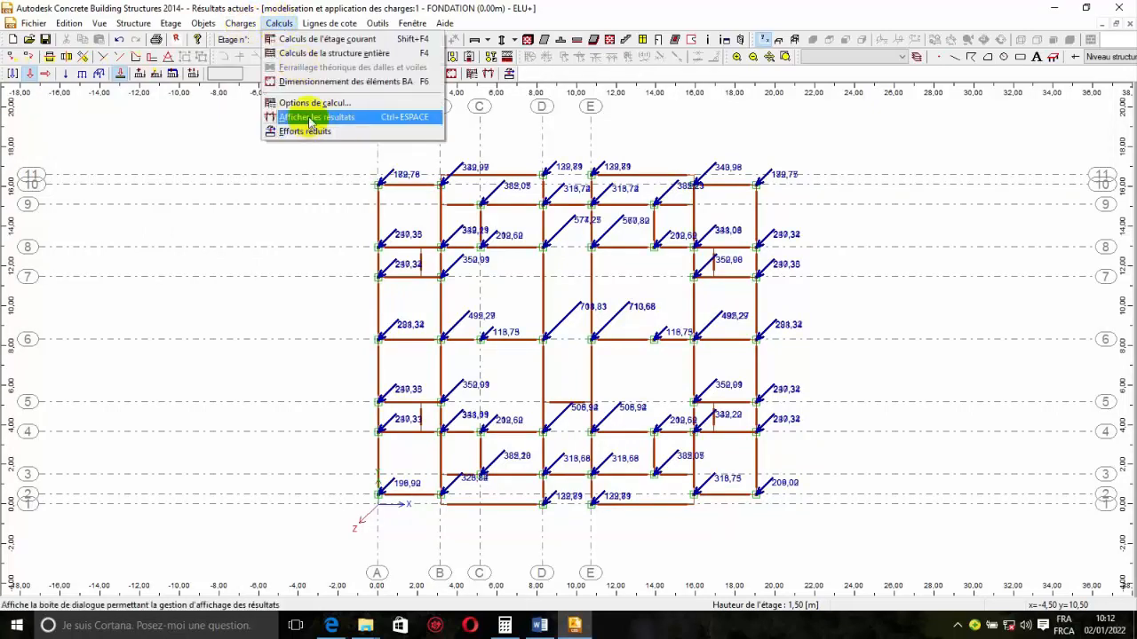
{"action": "left_click", "coordinate": [315, 119]}
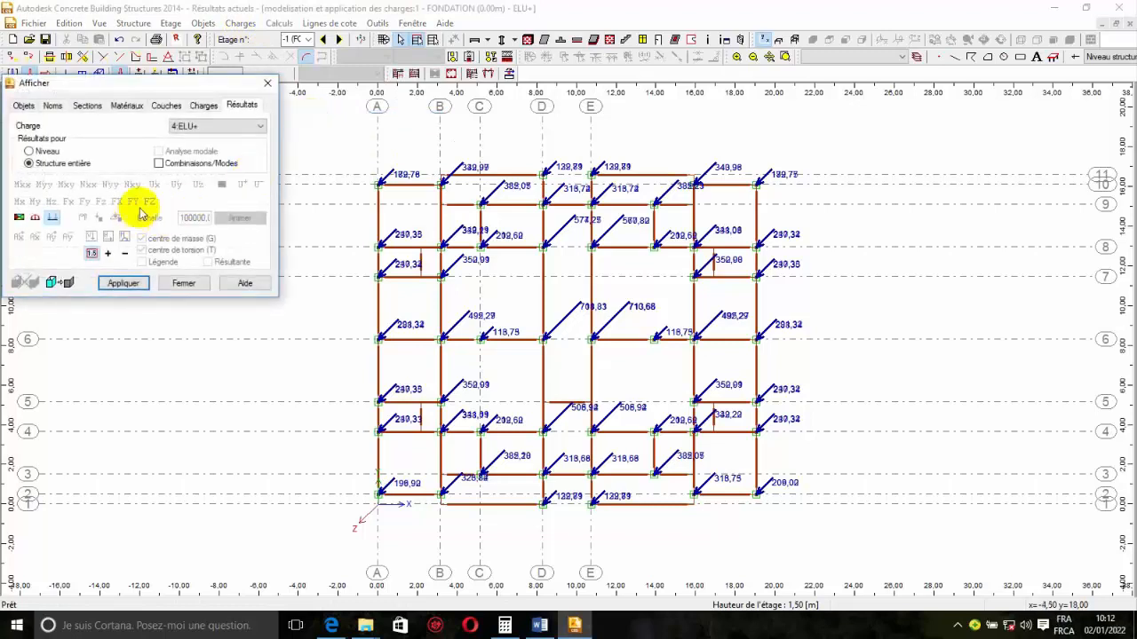
{"action": "left_click", "coordinate": [52, 219]}
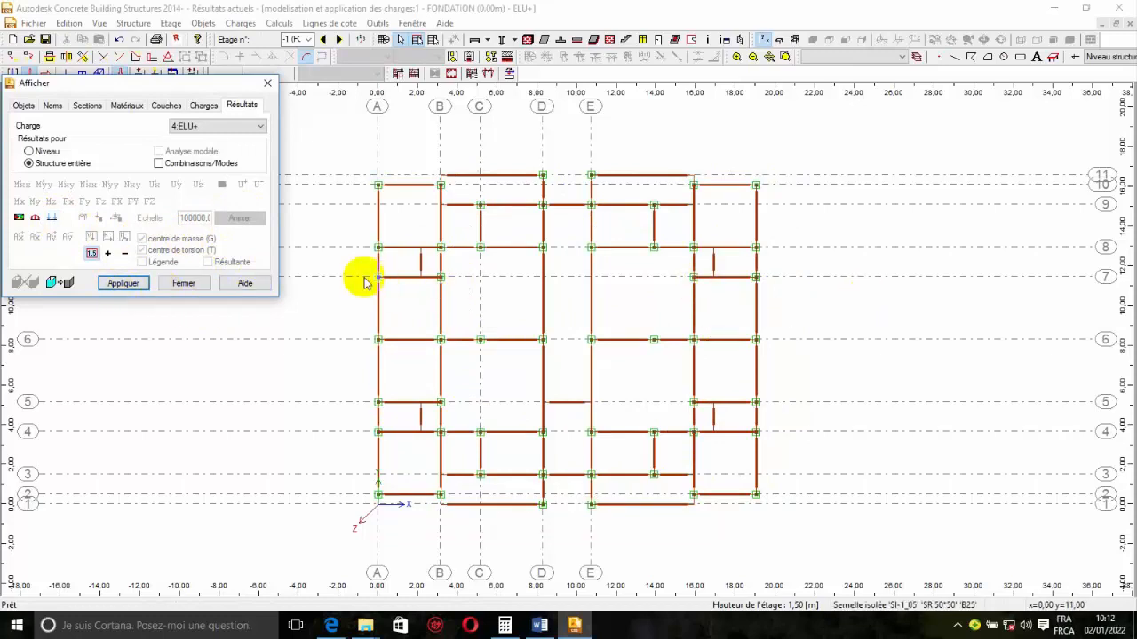
{"action": "left_click", "coordinate": [268, 85]}
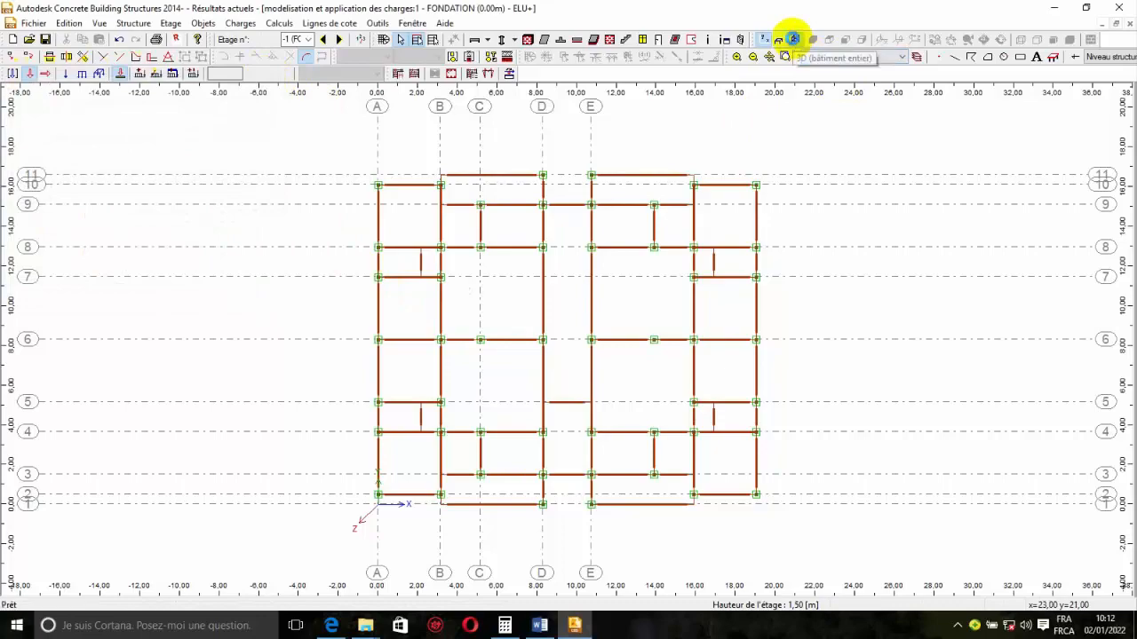
Step: Display the entire building in 3D and examine the isolated footings from the first to the last corner
{"action": "left_click", "coordinate": [793, 39]}
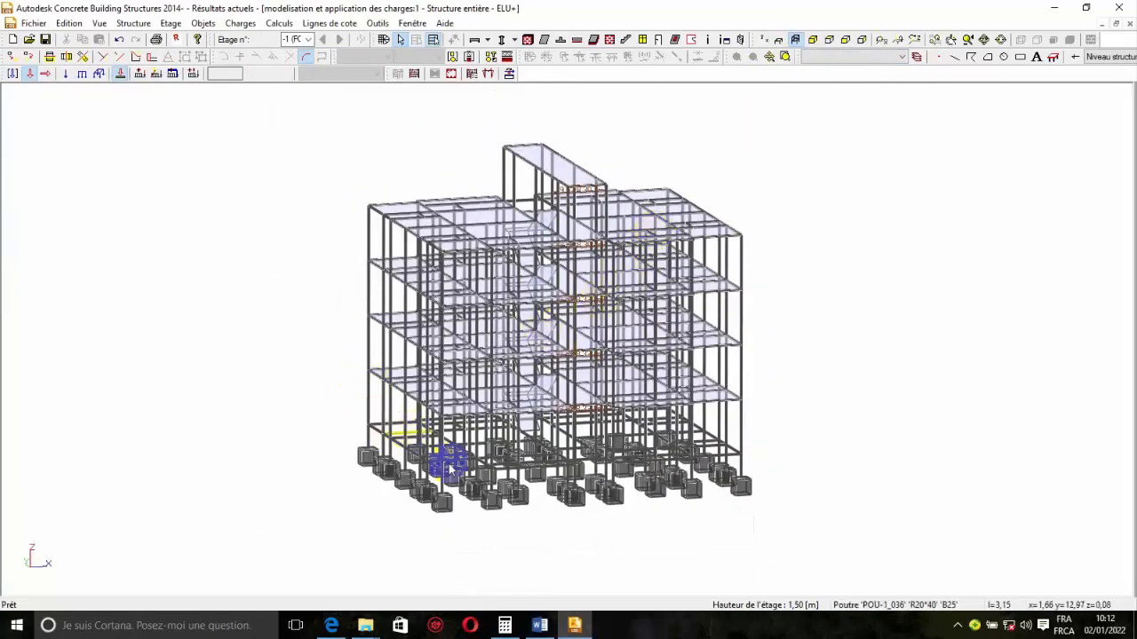
{"action": "scroll", "coordinate": [450, 465], "scroll_direction": "up", "scroll_amount": 3}
{"action": "scroll", "coordinate": [290, 413], "scroll_direction": "up", "scroll_amount": 2}
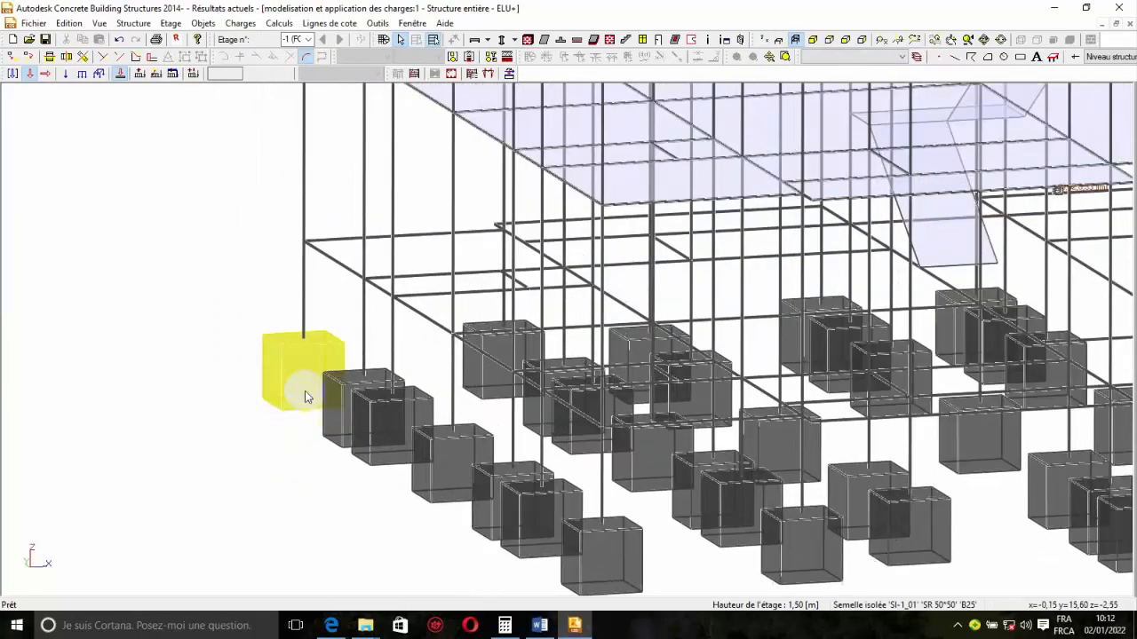
{"action": "scroll", "coordinate": [362, 427], "scroll_direction": "down", "scroll_amount": 2}
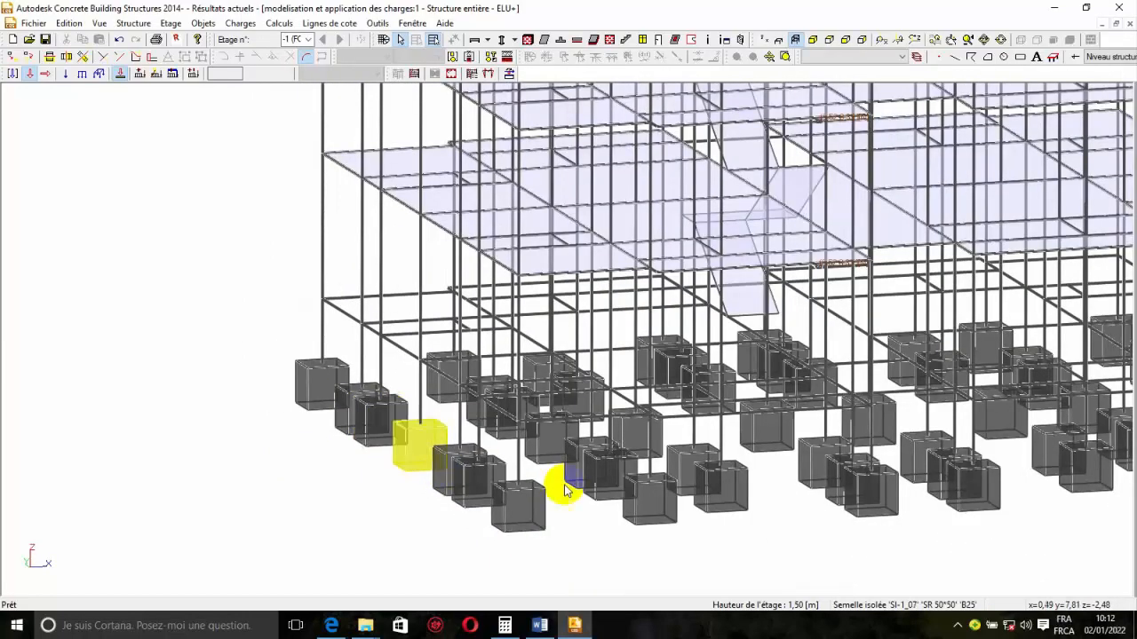
{"action": "scroll", "coordinate": [951, 470], "scroll_direction": "up", "scroll_amount": 1}
{"action": "scroll", "coordinate": [581, 431], "scroll_direction": "down", "scroll_amount": 3}
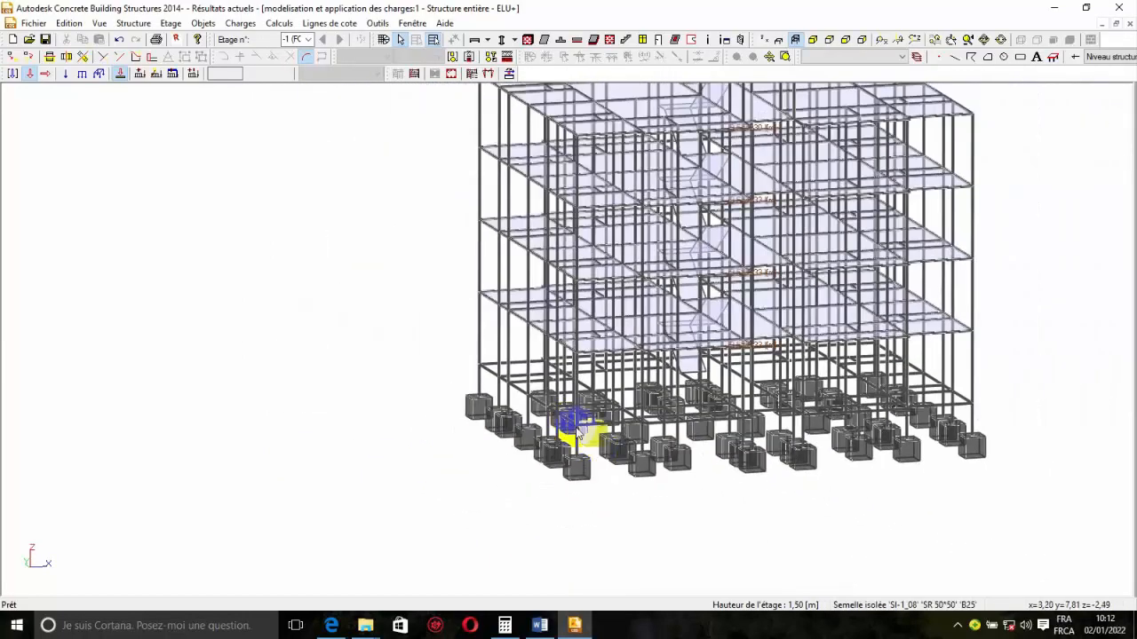
{"action": "scroll", "coordinate": [1021, 449], "scroll_direction": "up", "scroll_amount": 3}
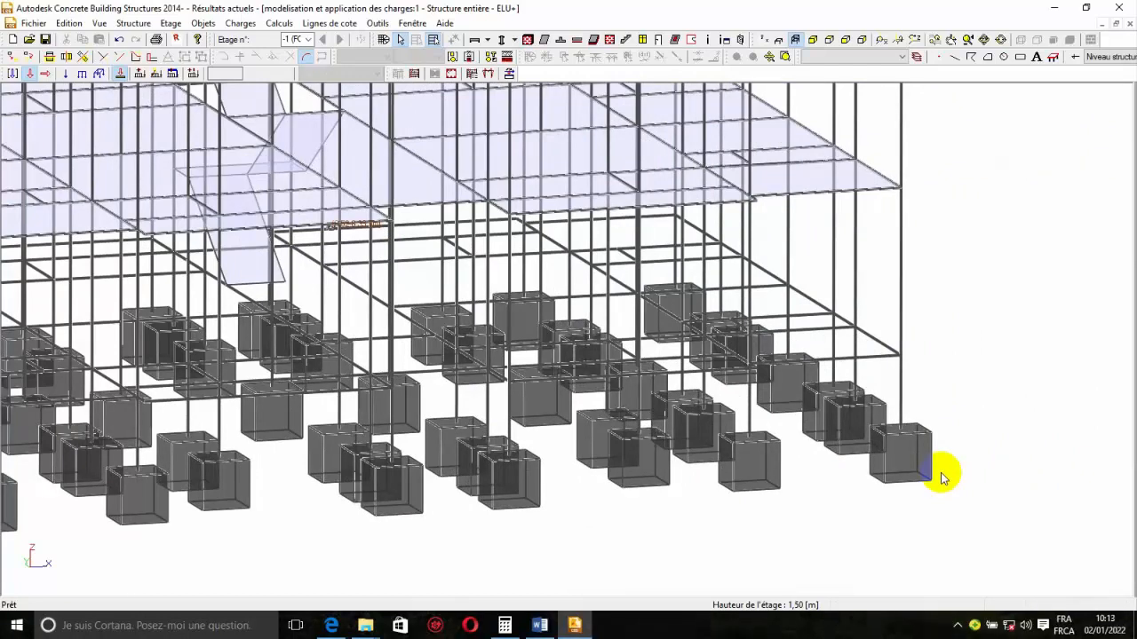
{"action": "scroll", "coordinate": [919, 444], "scroll_direction": "down", "scroll_amount": 3}
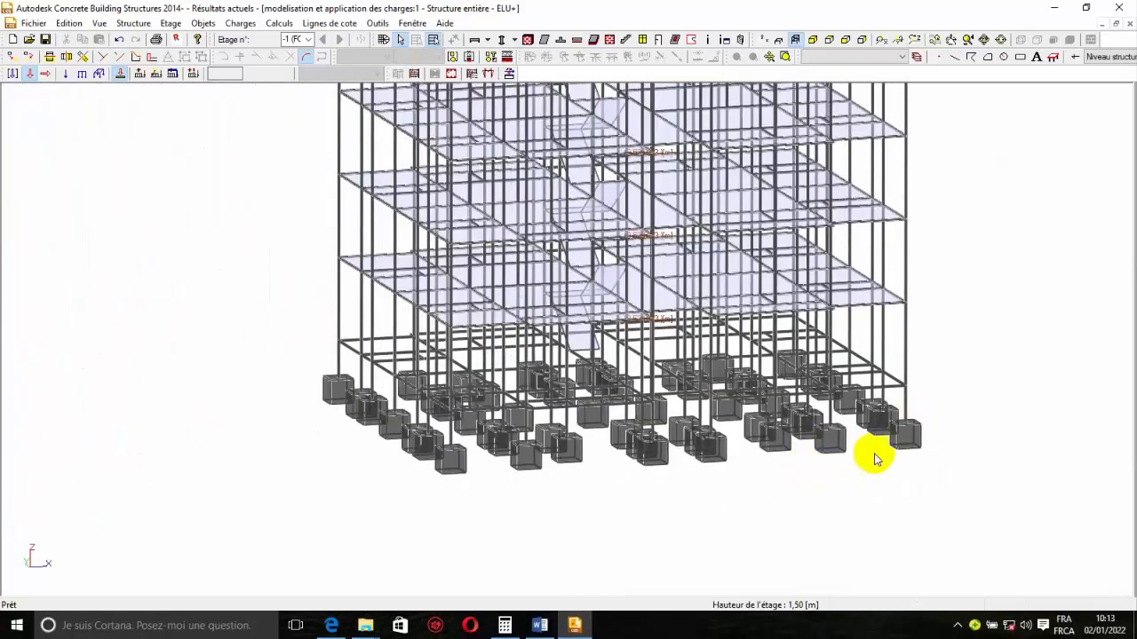
{"action": "scroll", "coordinate": [926, 436], "scroll_direction": "up", "scroll_amount": 3}
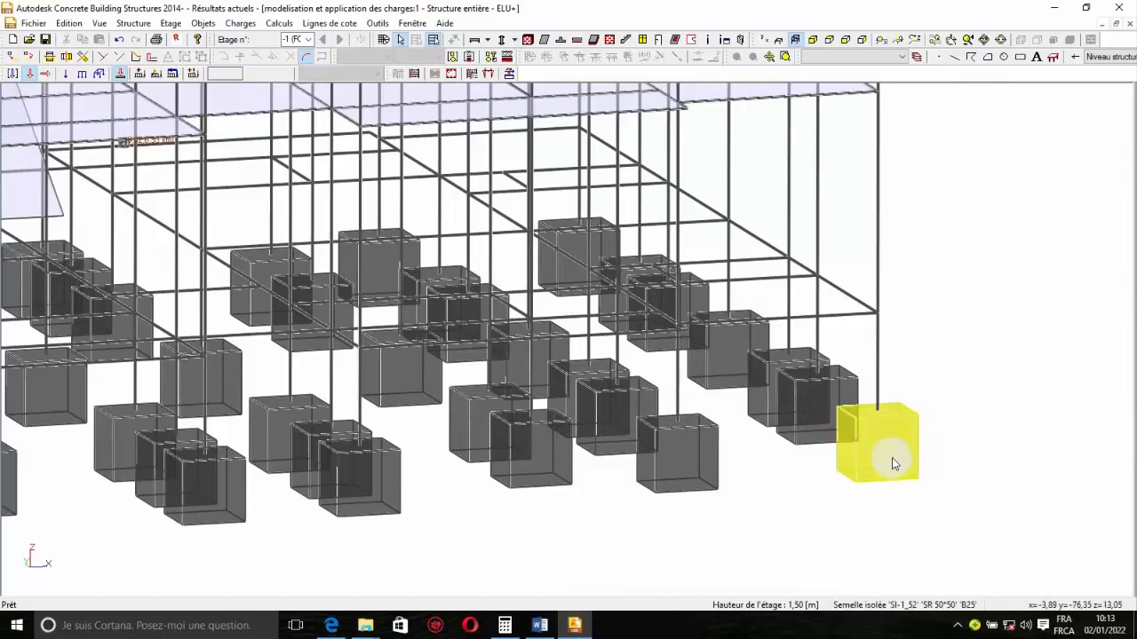
{"action": "scroll", "coordinate": [892, 457], "scroll_direction": "down", "scroll_amount": 5}
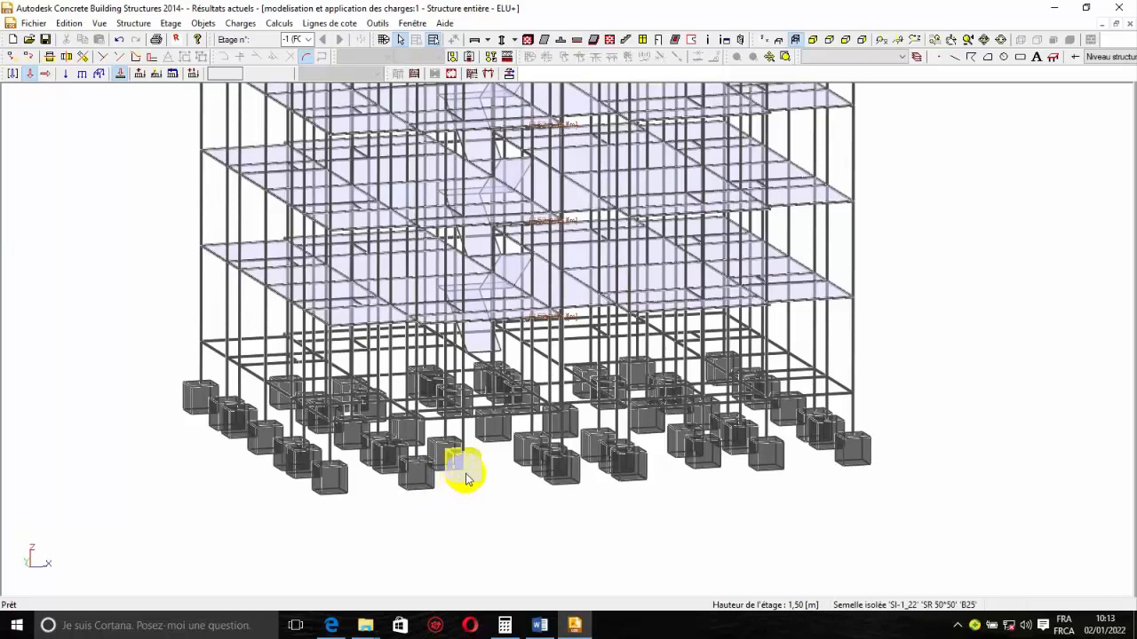
{"action": "scroll", "coordinate": [578, 503], "scroll_direction": "down", "scroll_amount": 3}
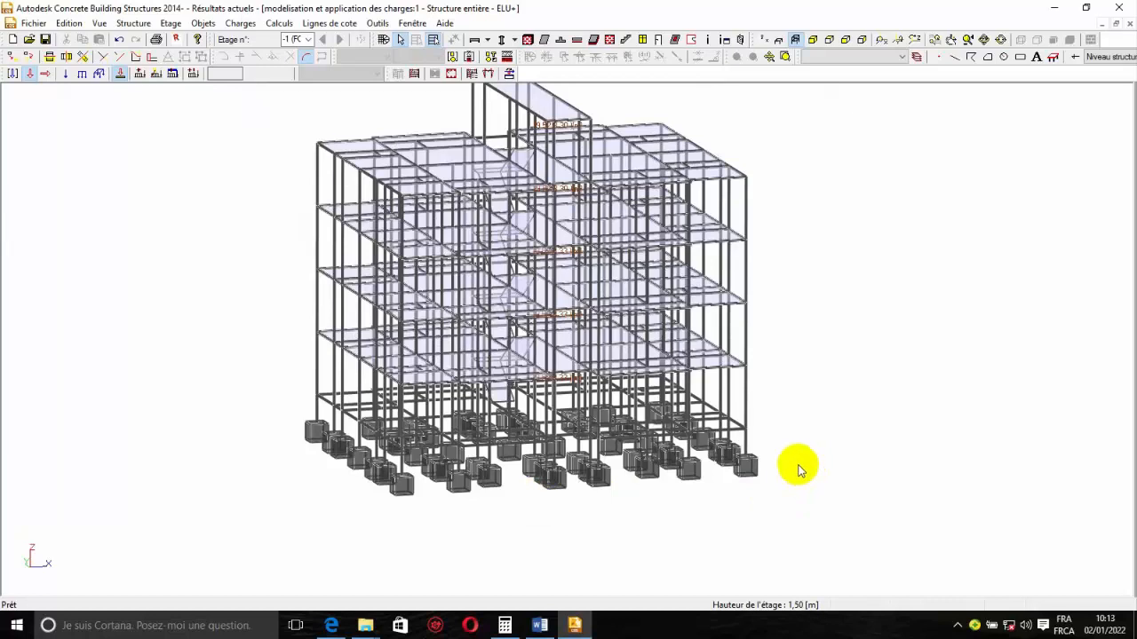
{"action": "scroll", "coordinate": [621, 457], "scroll_direction": "down", "scroll_amount": 2}
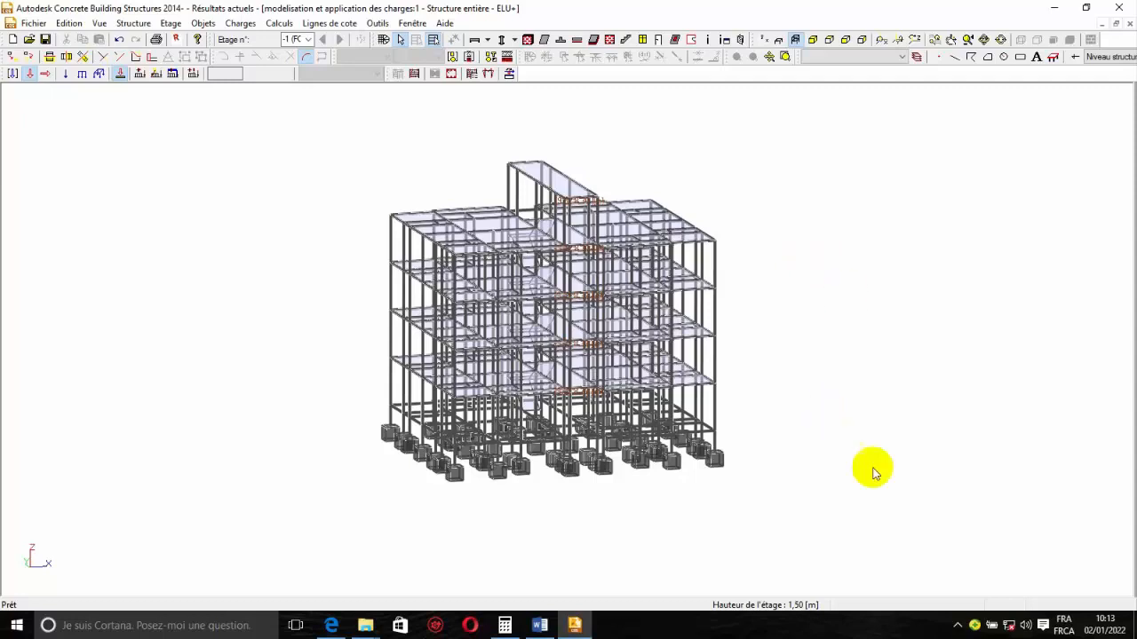
{"action": "left_click", "coordinate": [957, 626]}
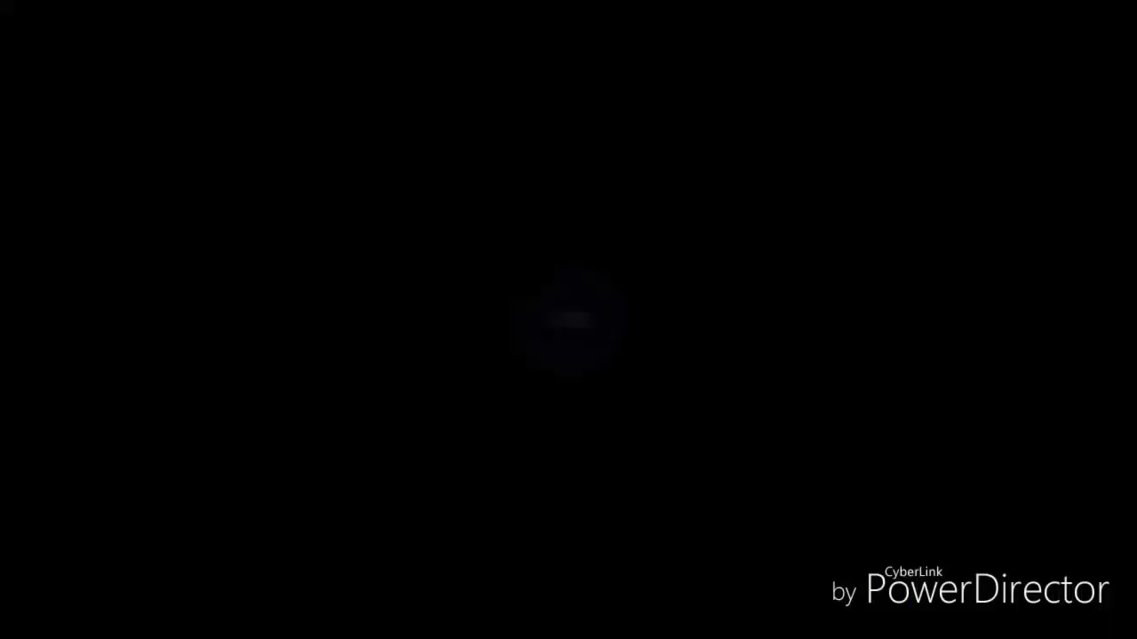